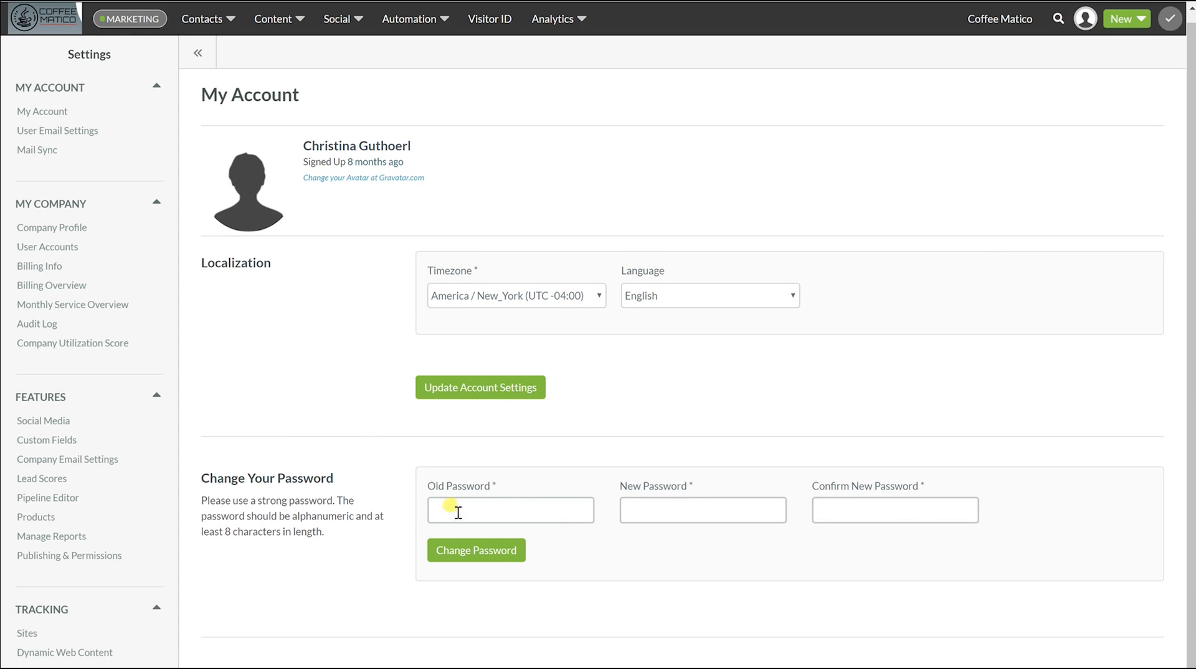
Open the company's User Accounts list from the My Company section of Settings
click(38, 247)
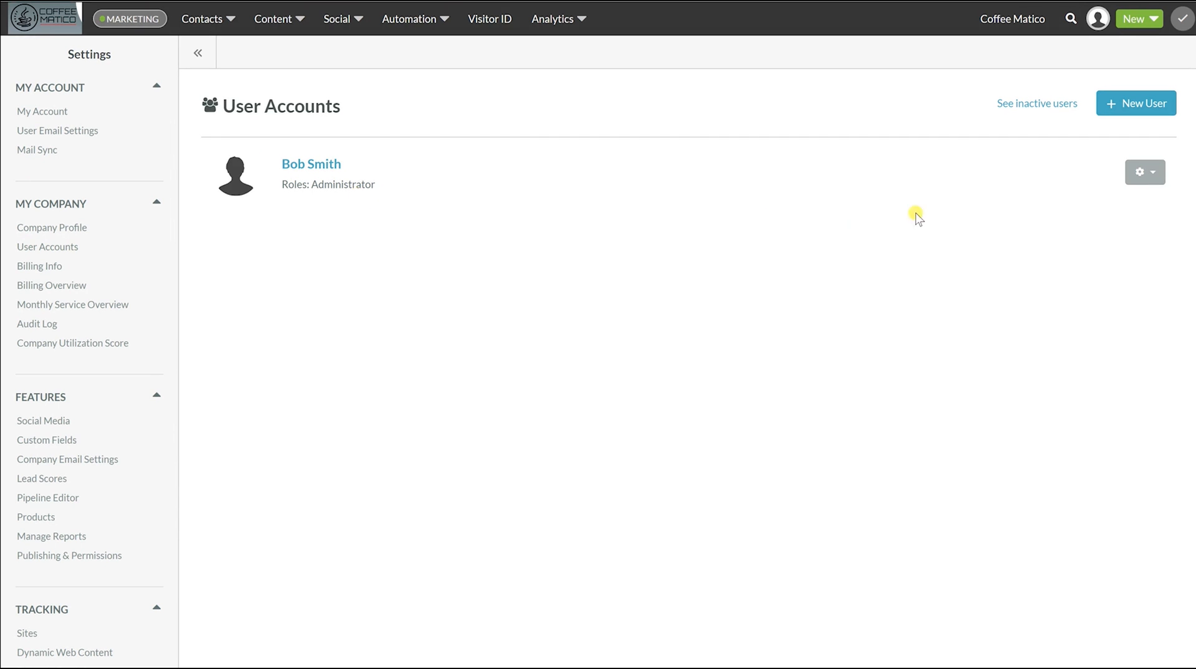
Create a new user and enter the user's display name and e-mail address
click(1133, 103)
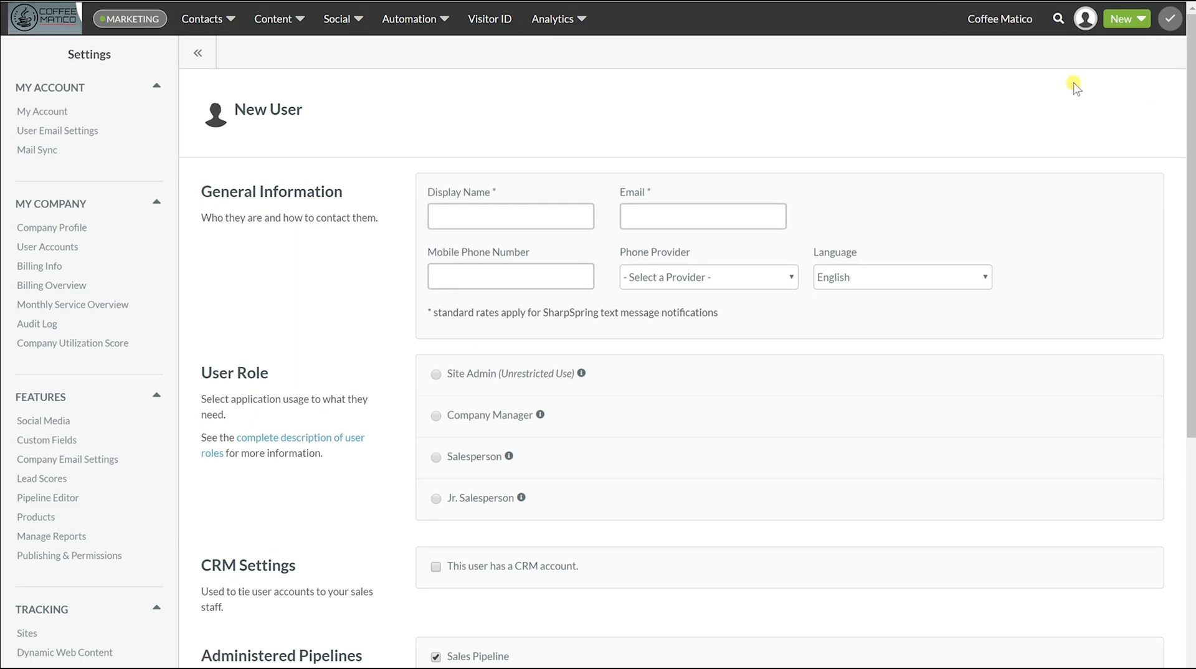
click(468, 218)
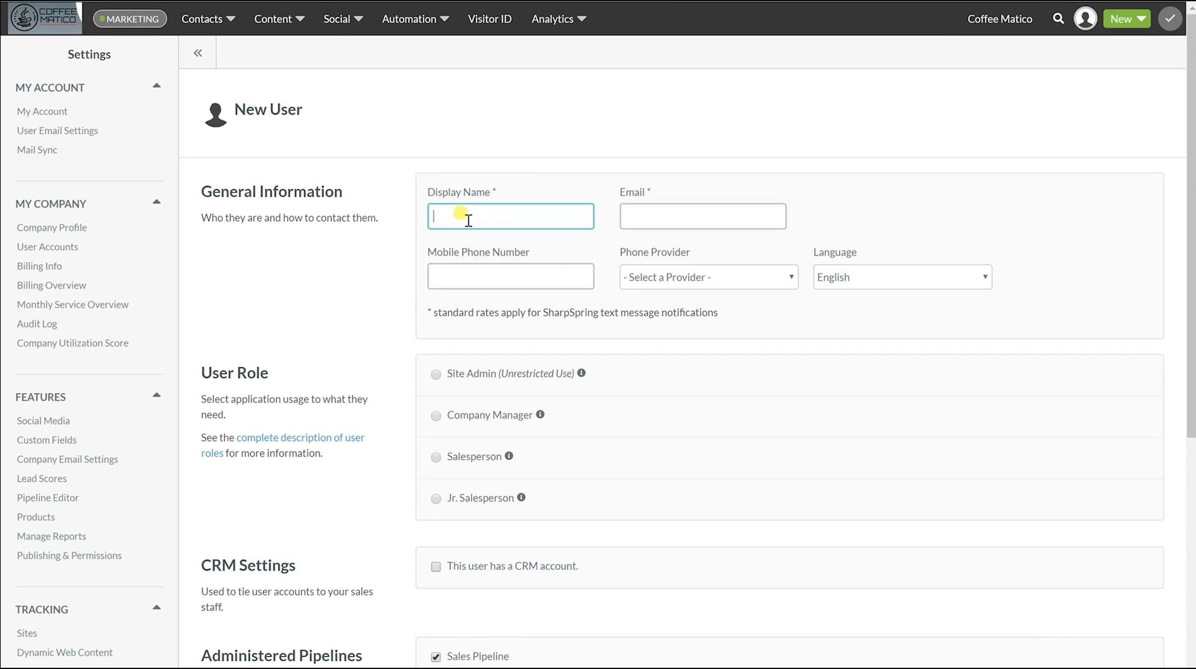
click(633, 217)
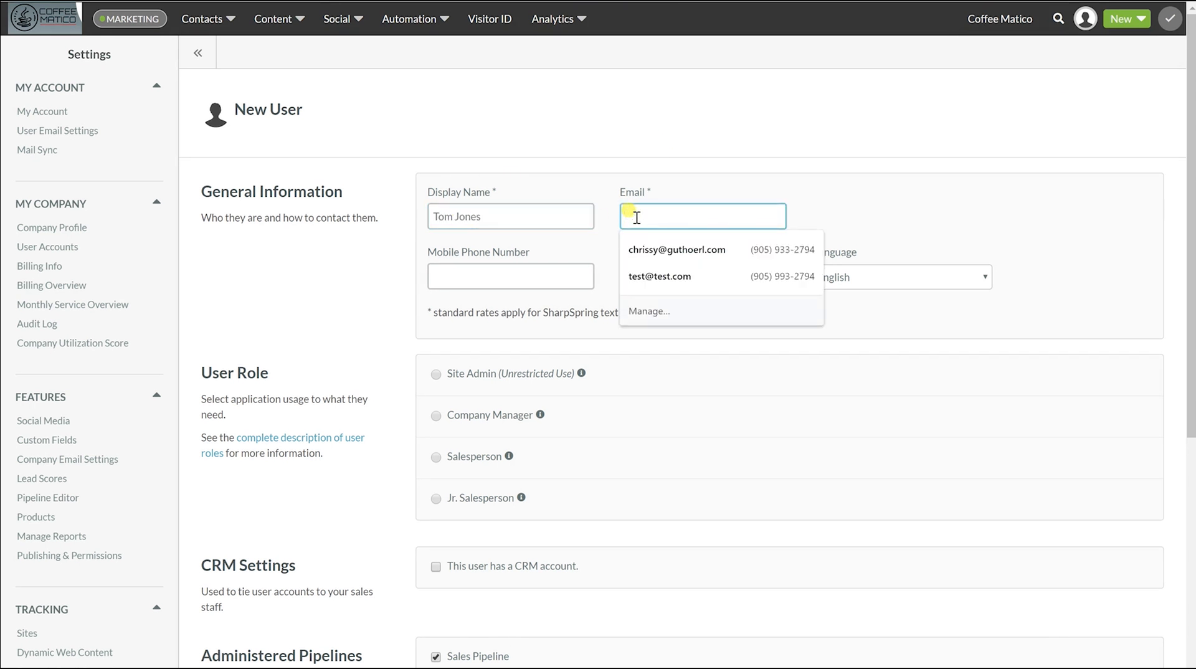
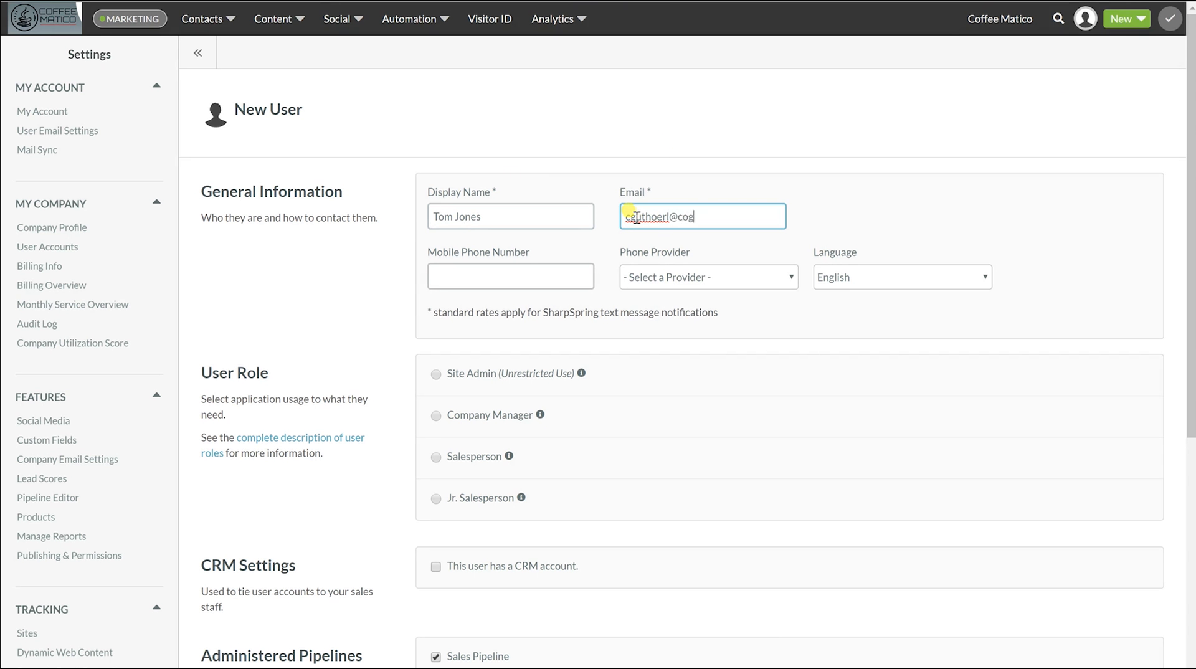
Dismiss the suggested phone numbers and leave the Phone Provider unselected
click(516, 277)
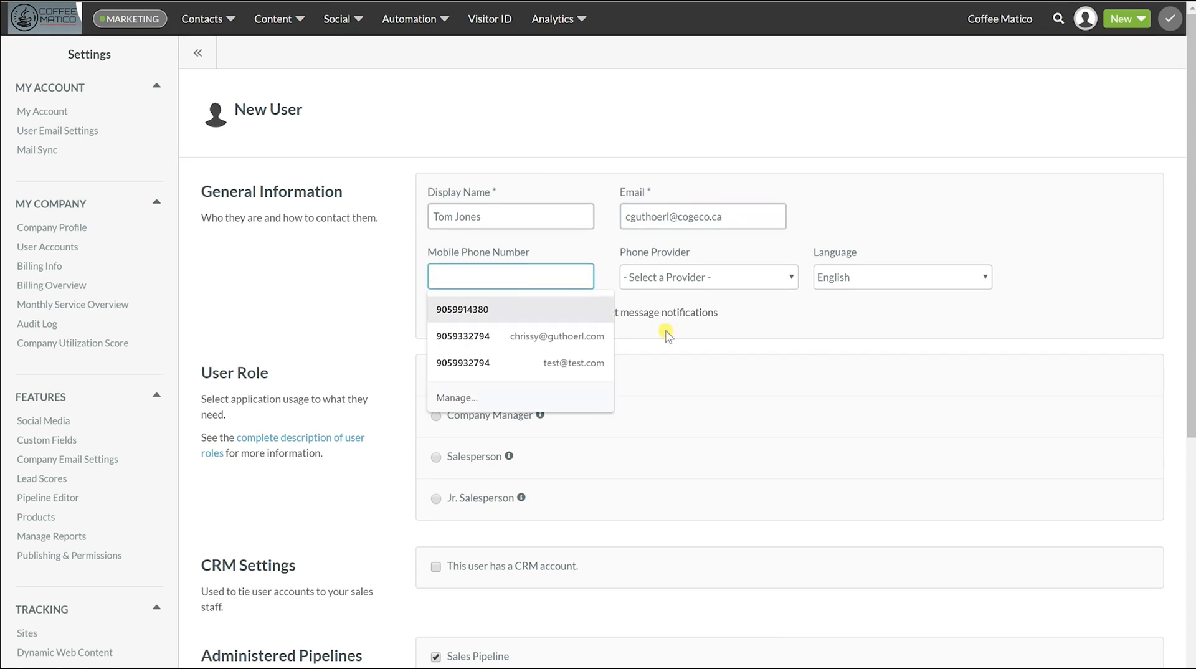
click(767, 323)
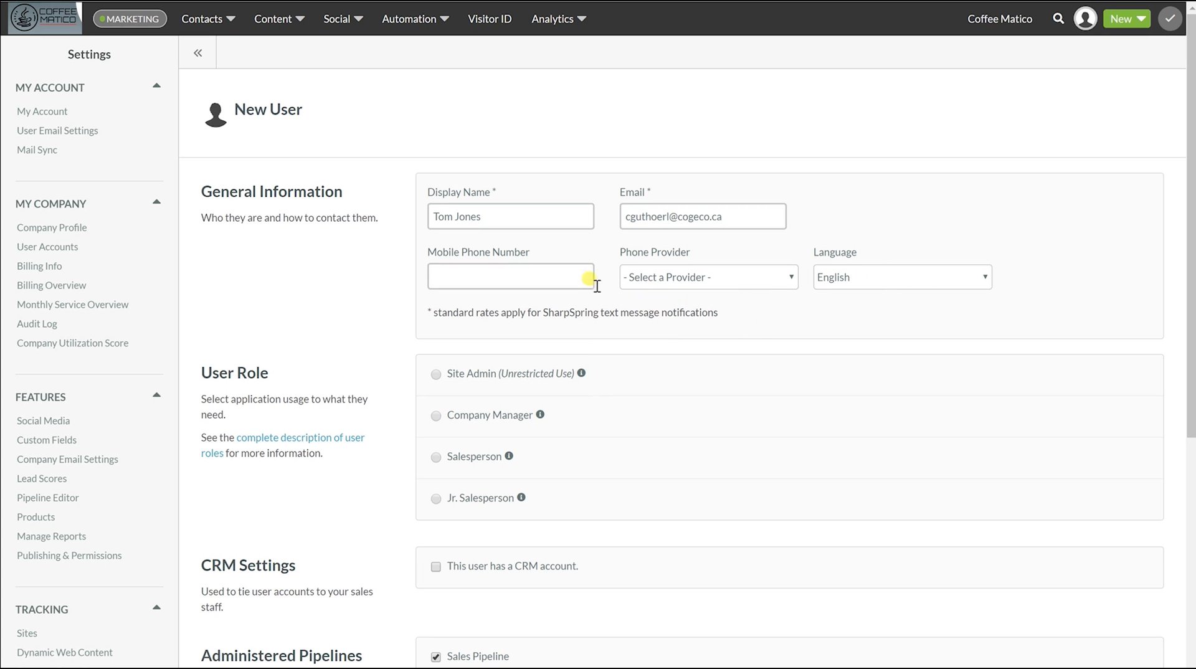
click(774, 279)
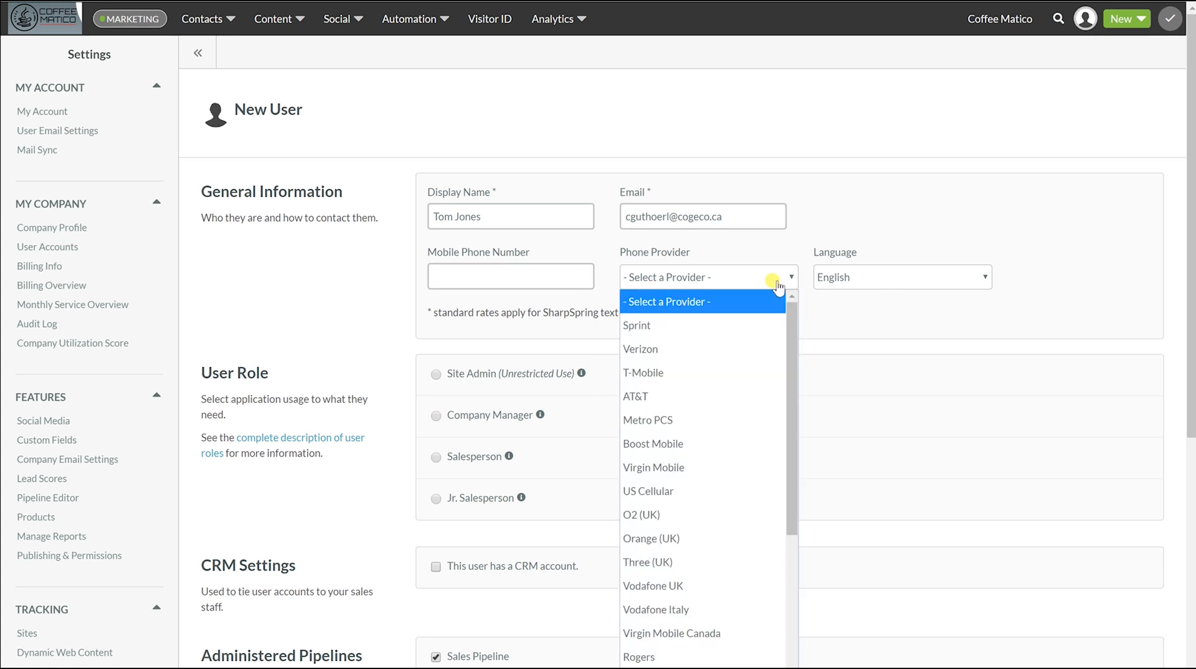
click(703, 302)
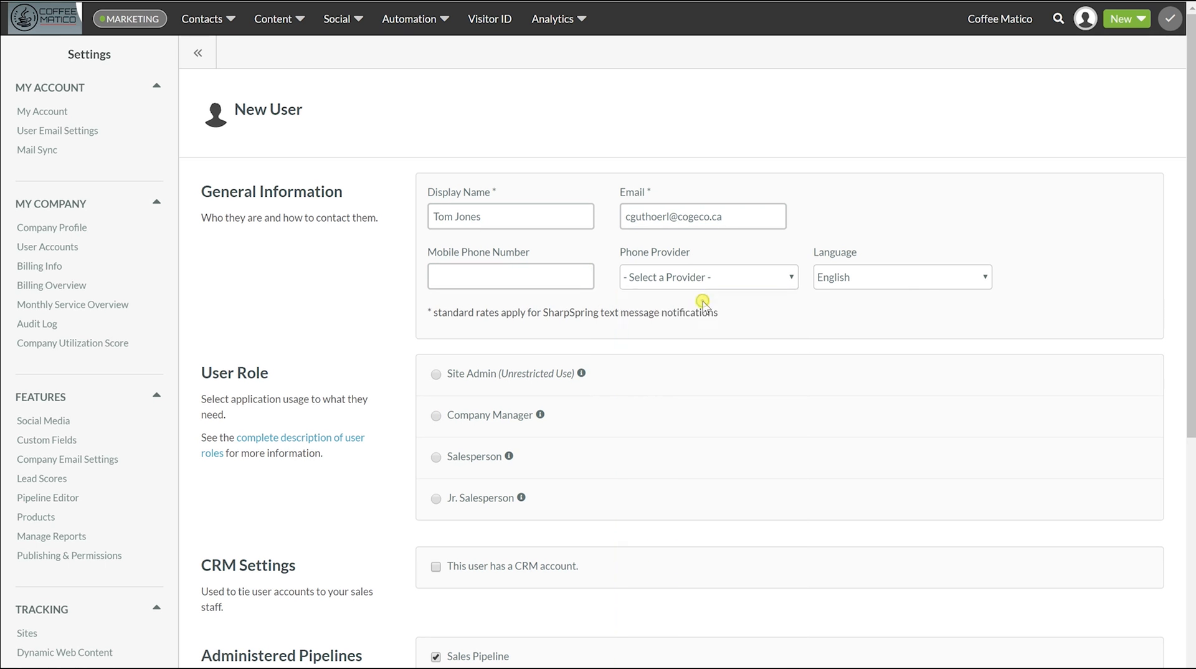
scroll(803, 321, down, 2)
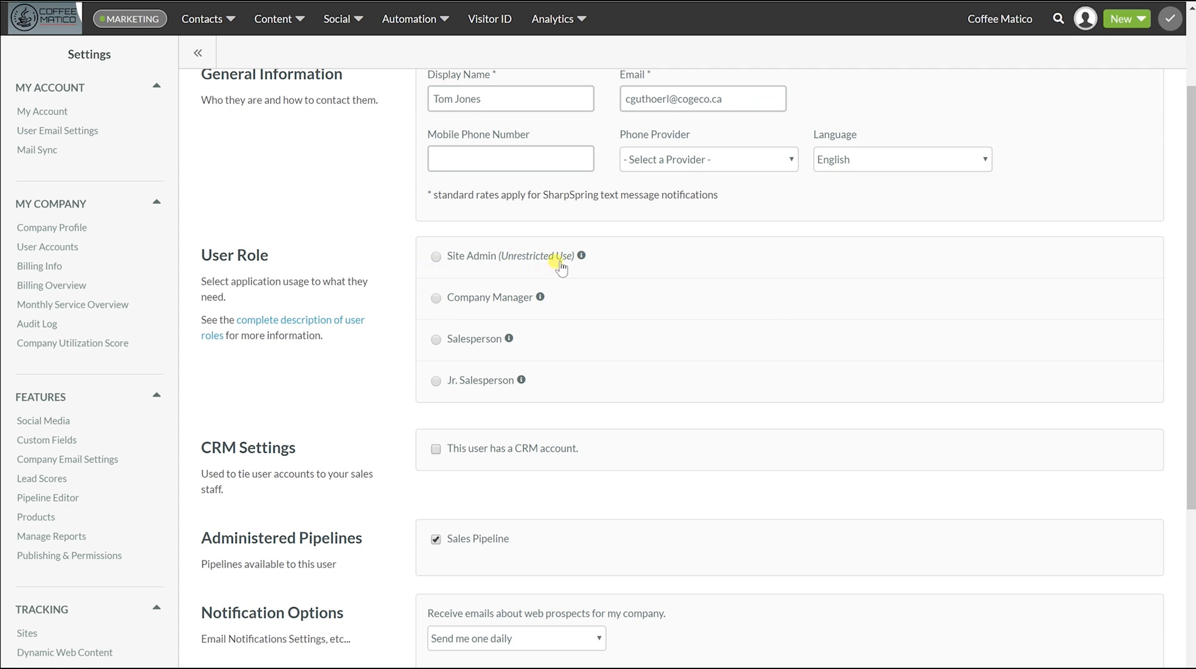
Choose the Company Manager role and tick both Sales Manager and Marketing Manager
mouse_move(582, 257)
mouse_move(540, 298)
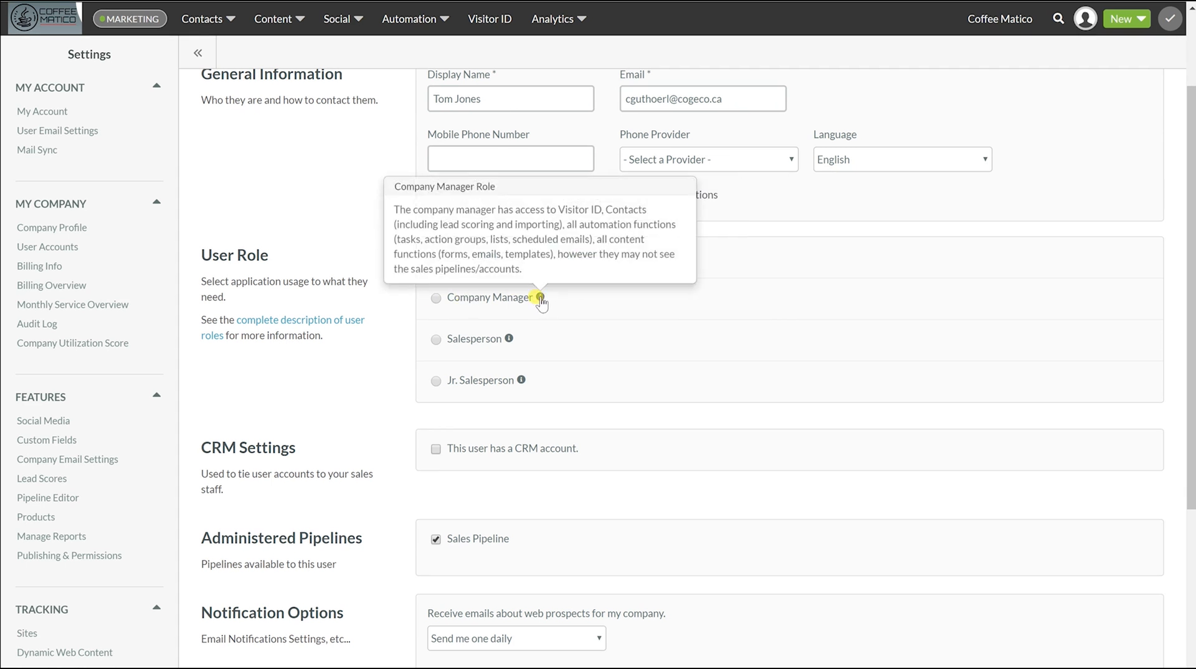
click(435, 299)
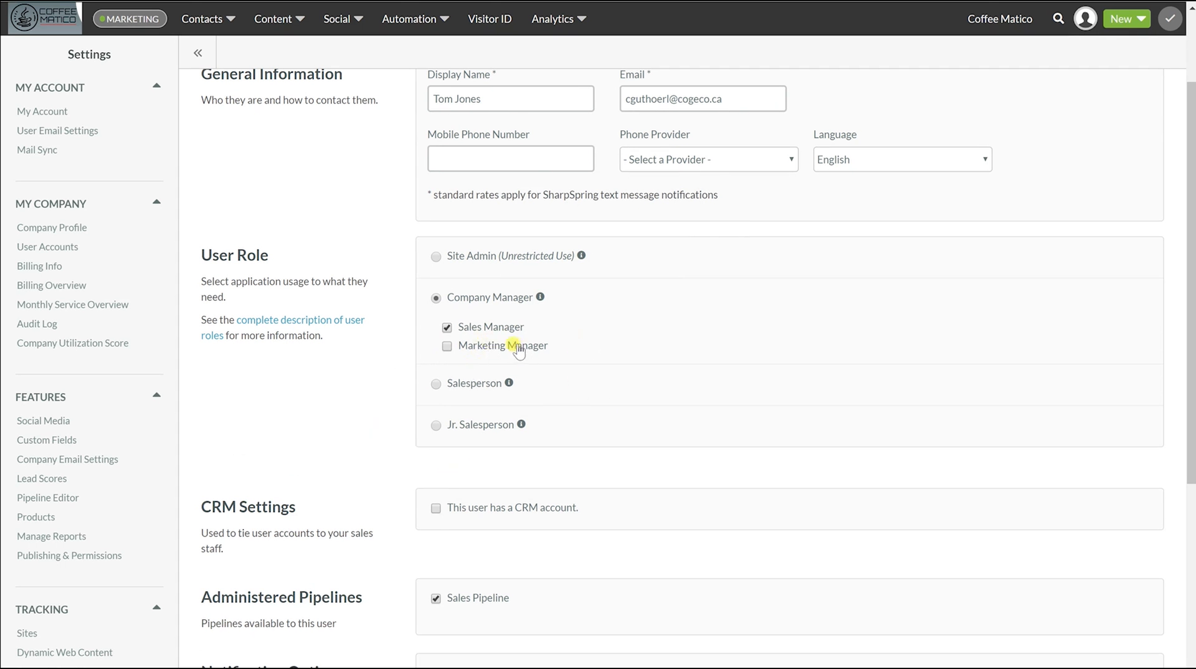
click(447, 327)
click(446, 346)
click(445, 340)
click(446, 346)
Set Notification Options to 'Send me one weekly' and save the new user
scroll(489, 379, down, 2)
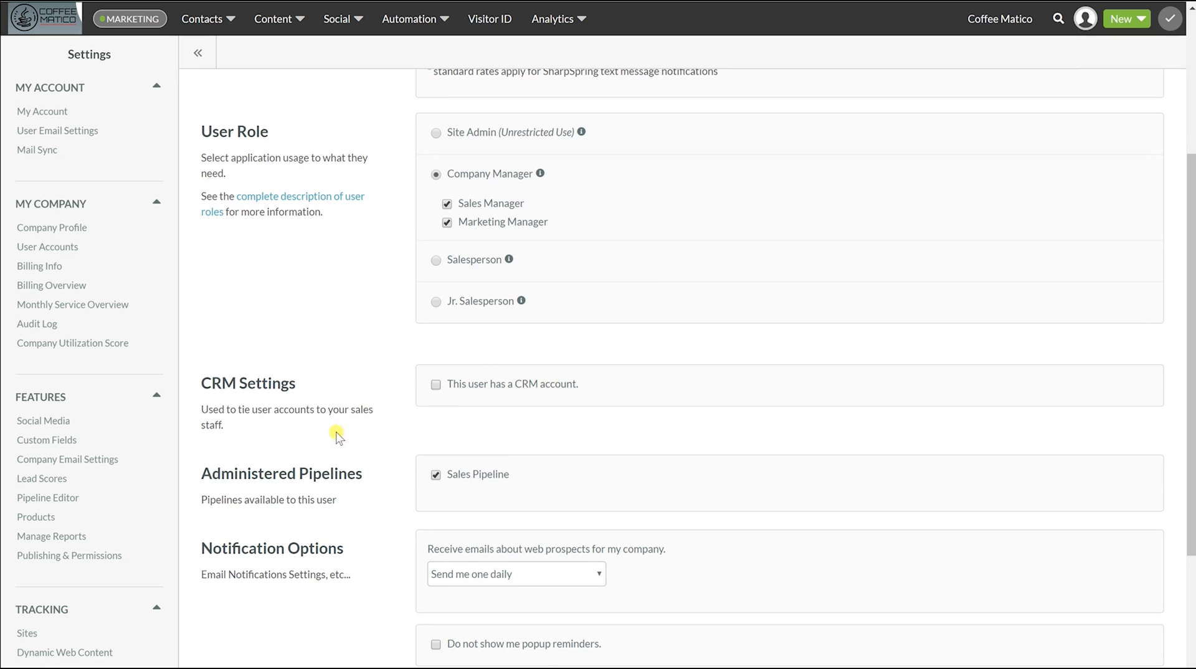
scroll(341, 466, down, 3)
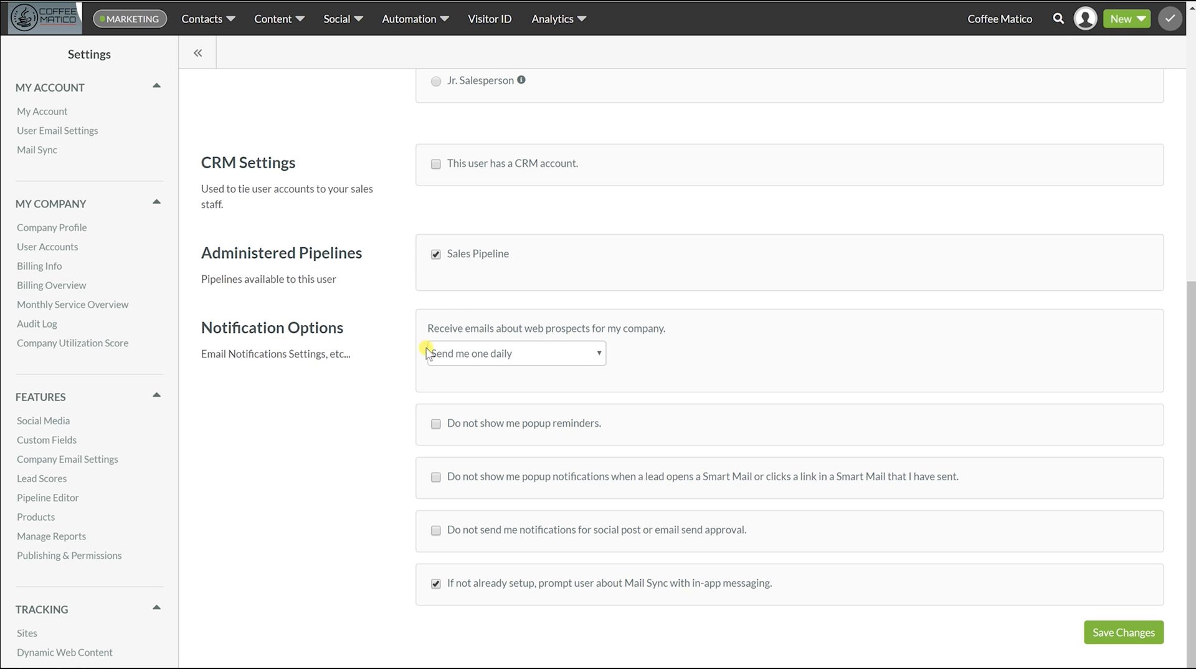
click(583, 353)
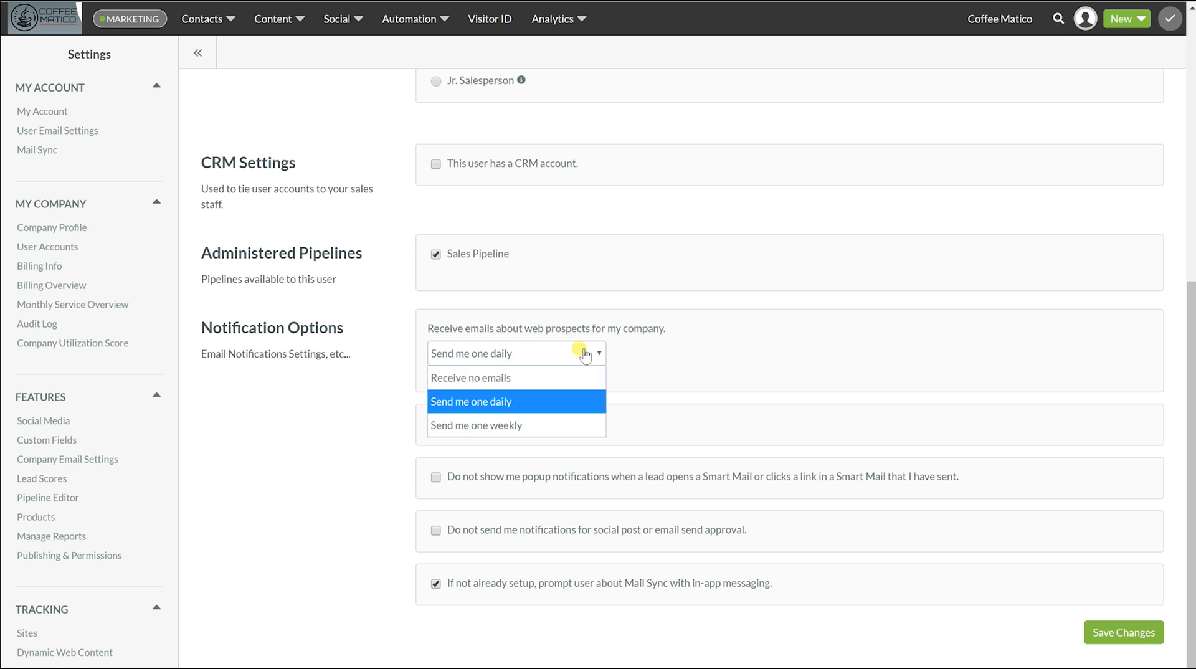
click(499, 424)
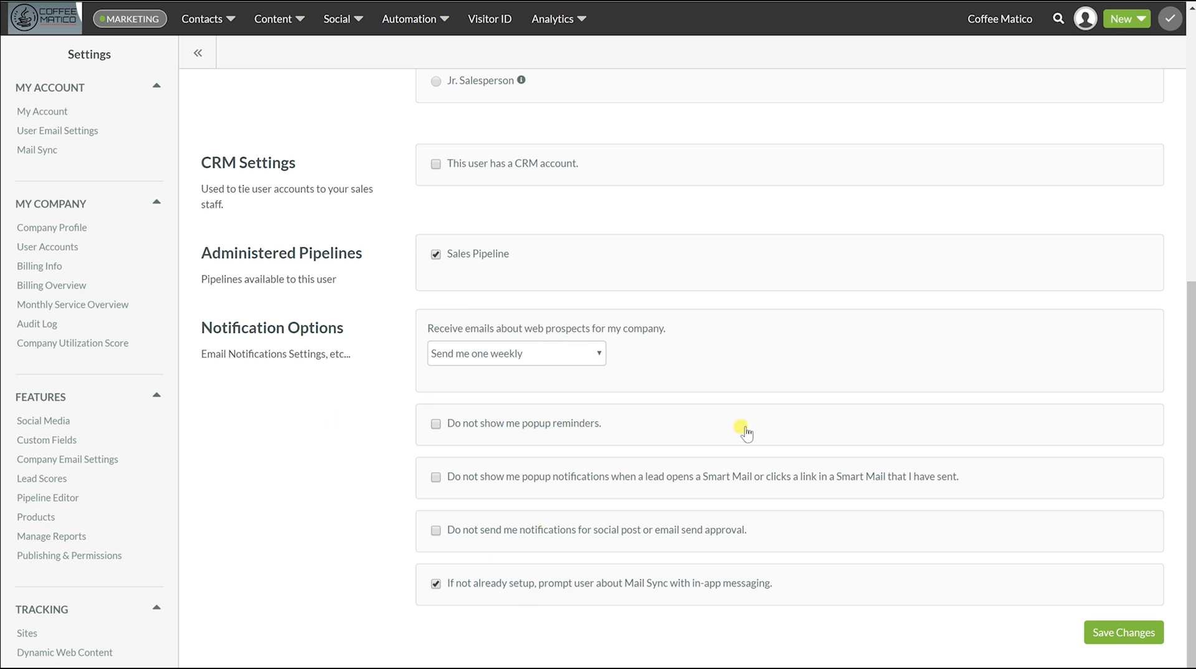
click(1137, 634)
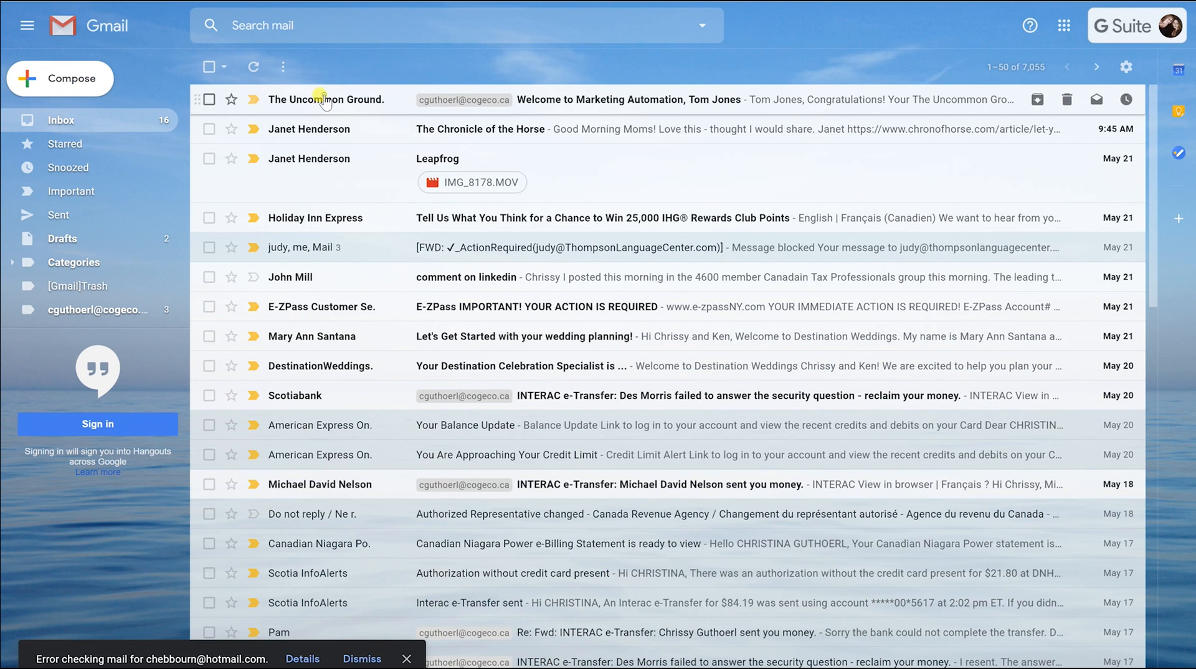
Open the 'Welcome to Marketing Automation' email, select the temporary password, and follow Get Started
click(320, 98)
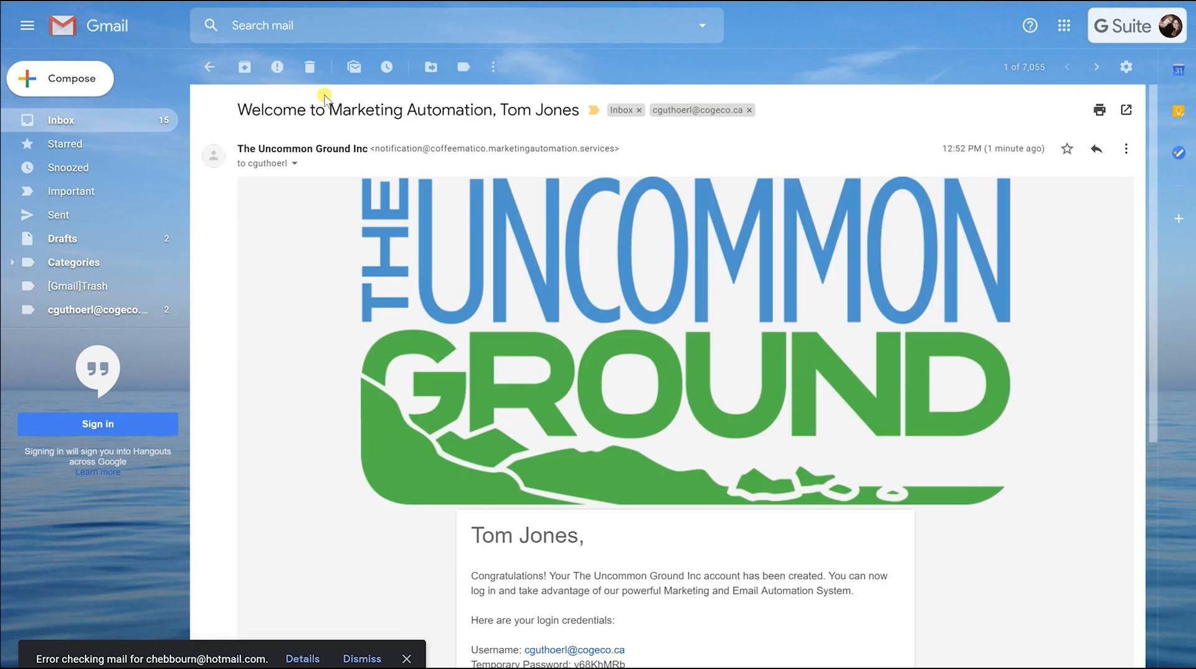
scroll(576, 306, down, 7)
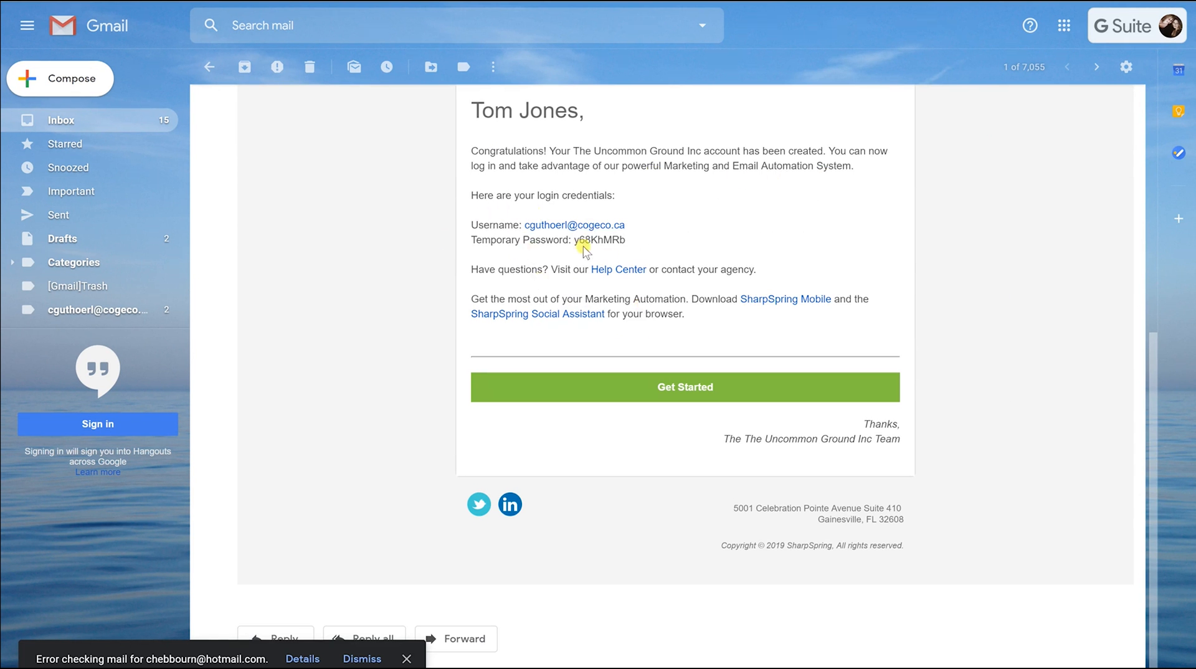
drag(574, 240, 632, 247)
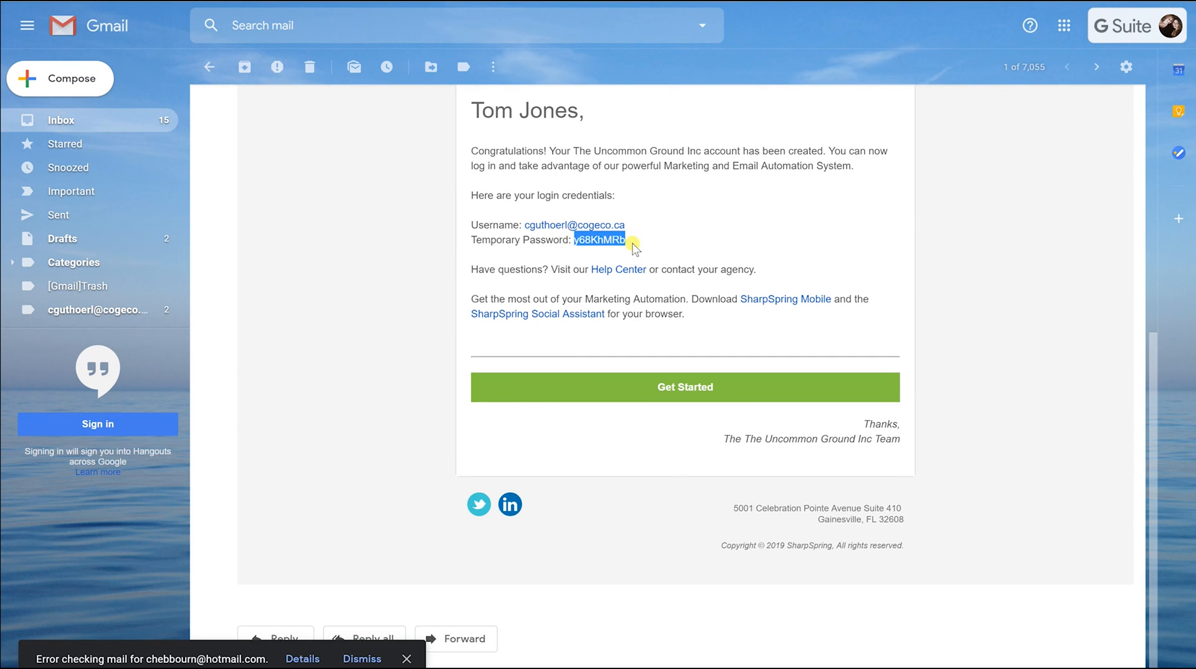
click(655, 383)
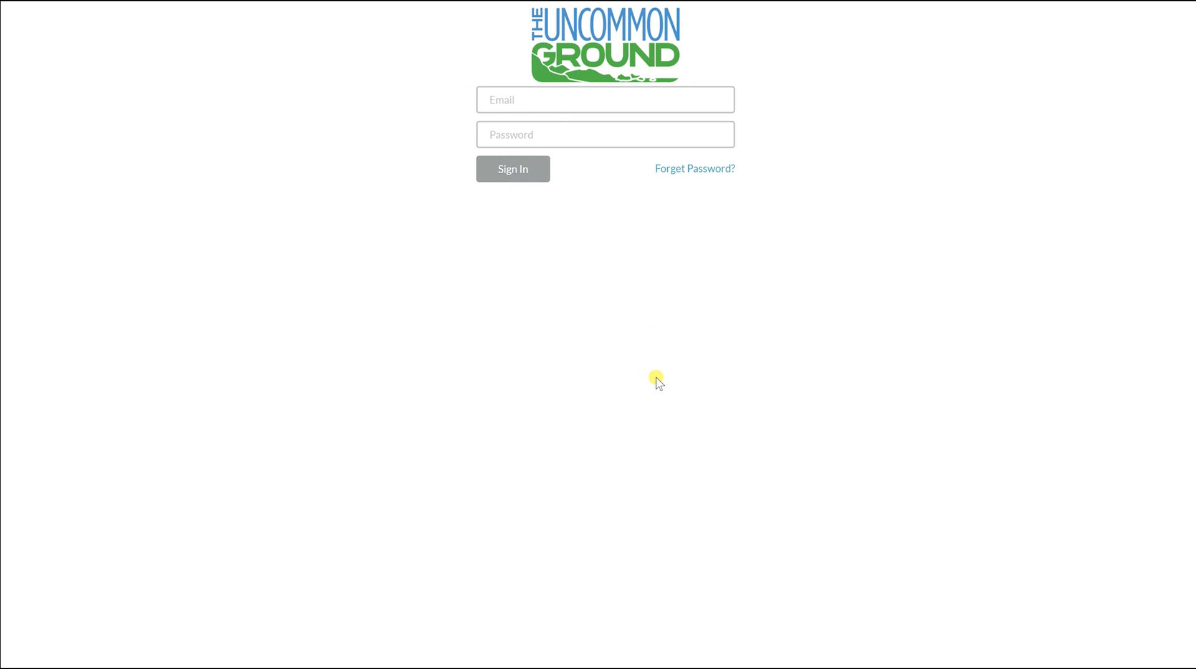
Sign in with the new user's e-mail address and the pasted temporary password
click(527, 134)
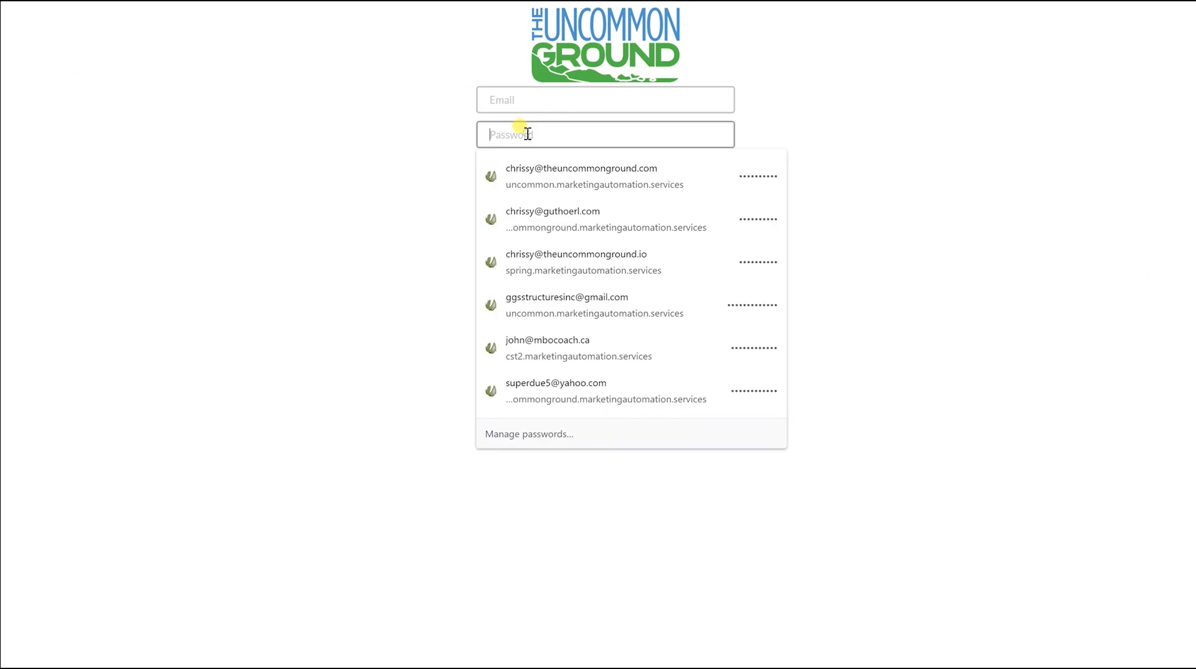
key(ctrl+v)
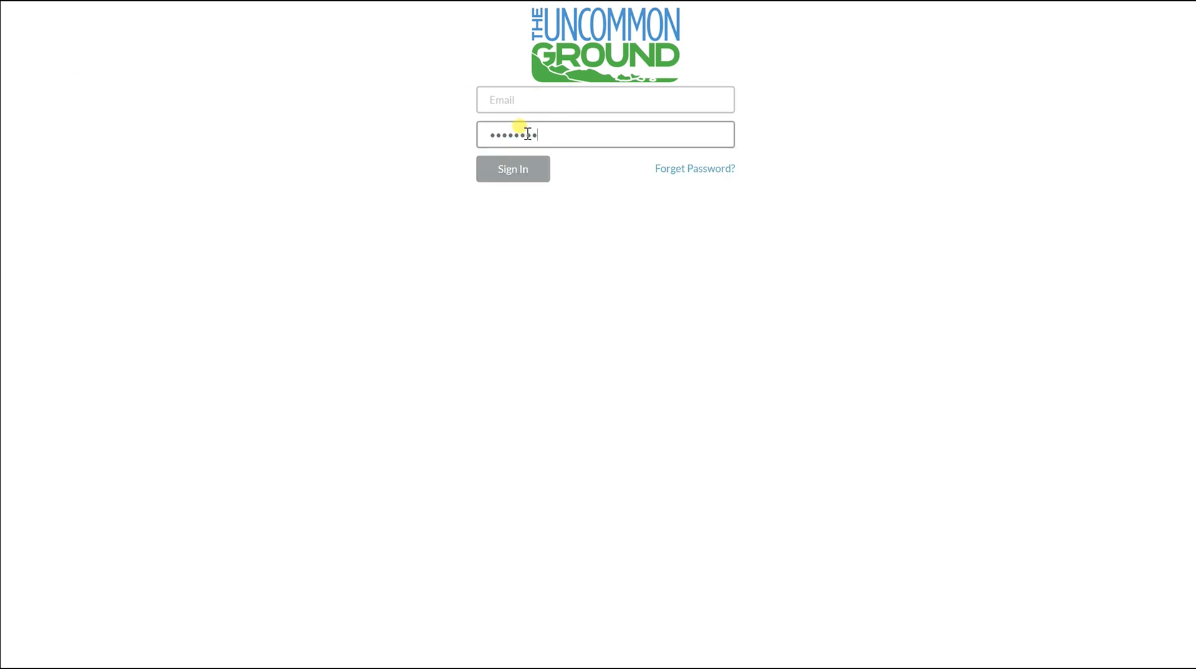
click(514, 95)
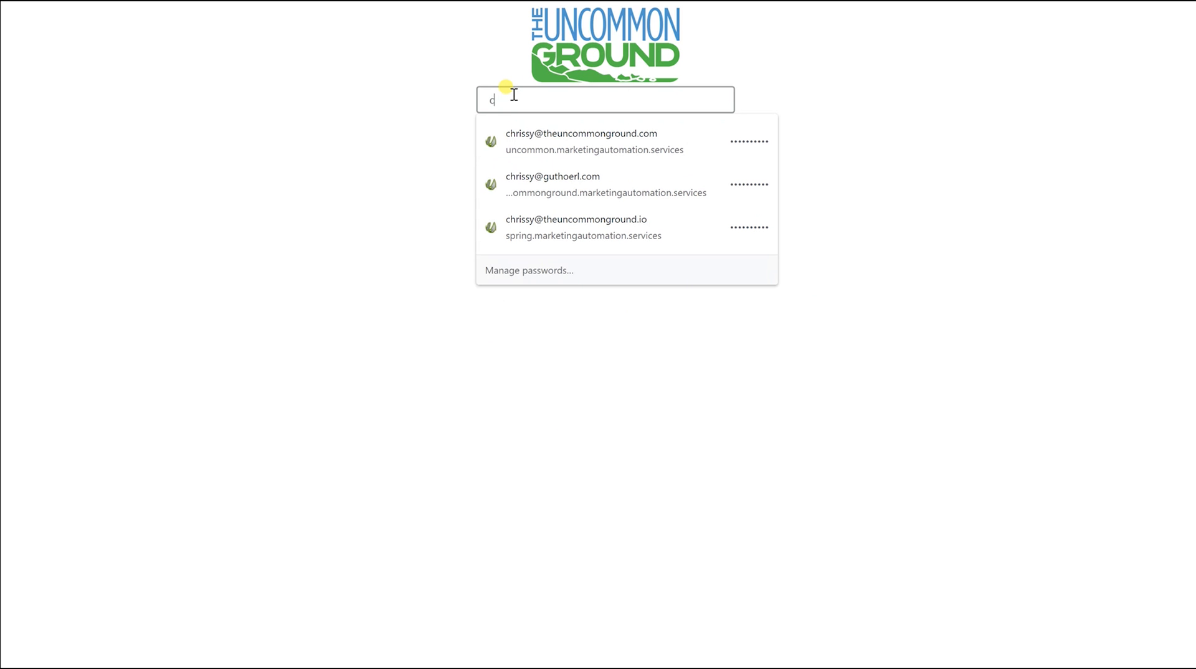
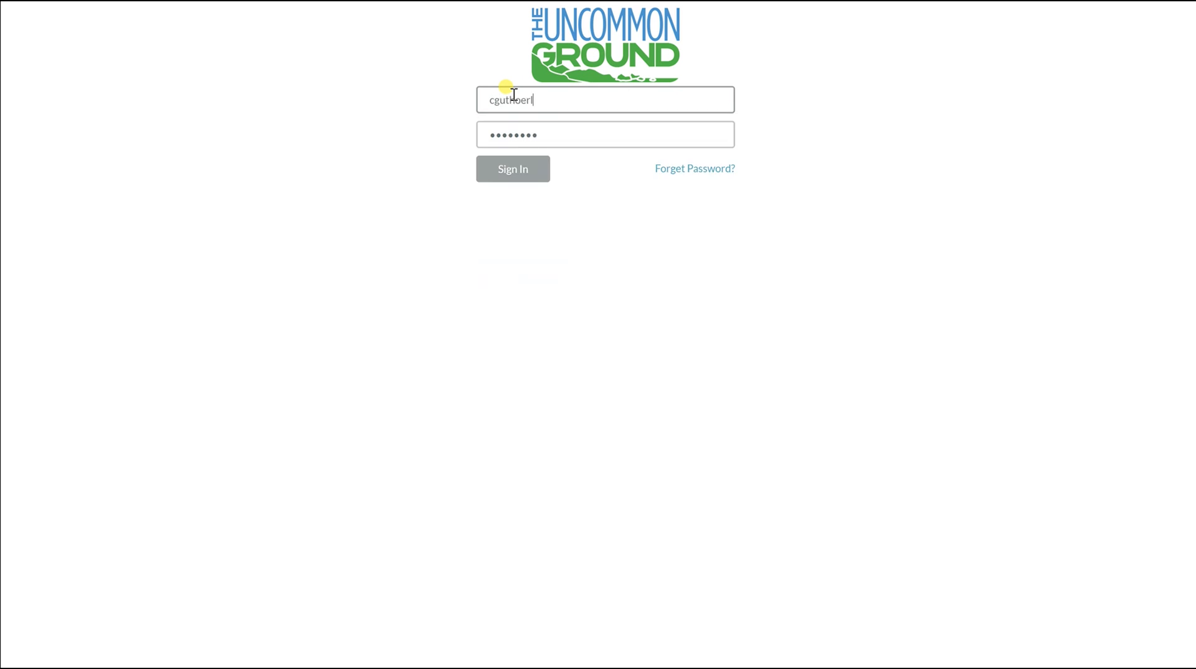
click(508, 176)
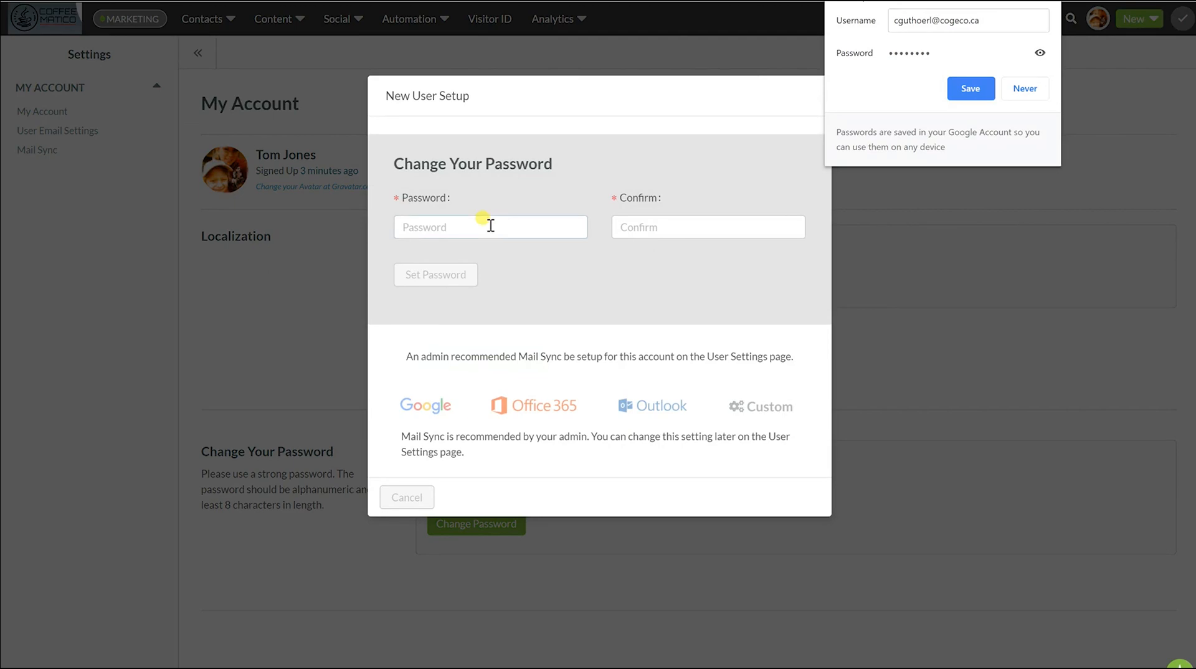
Enter and confirm a new password of the new user's own
click(487, 227)
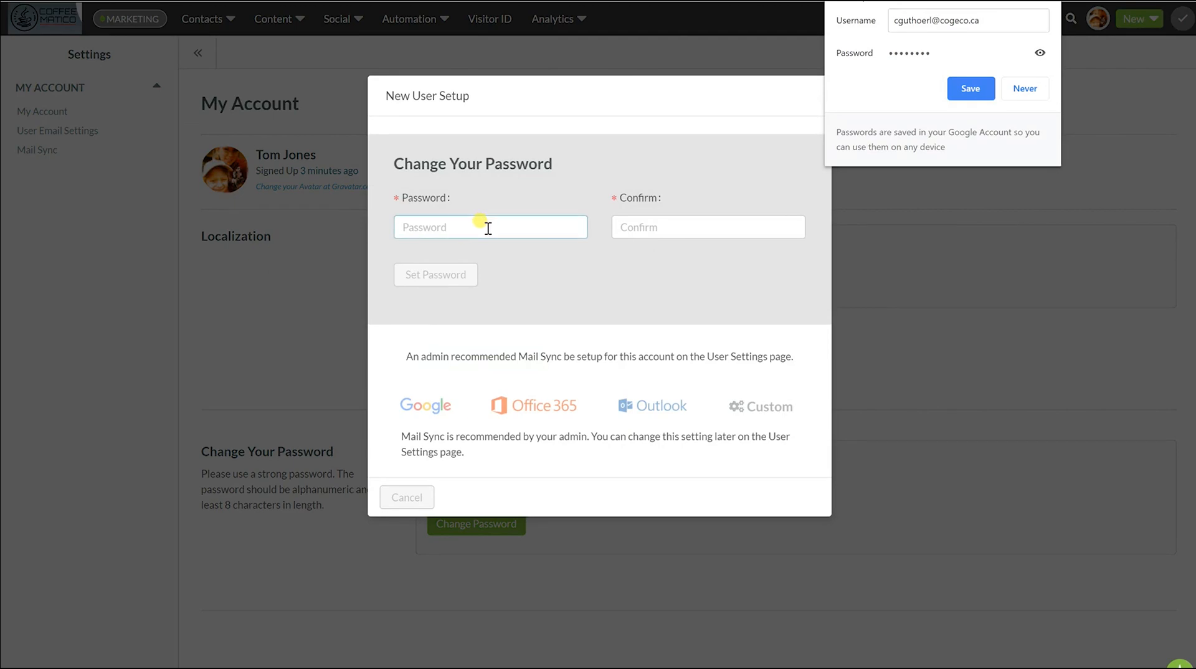
click(487, 227)
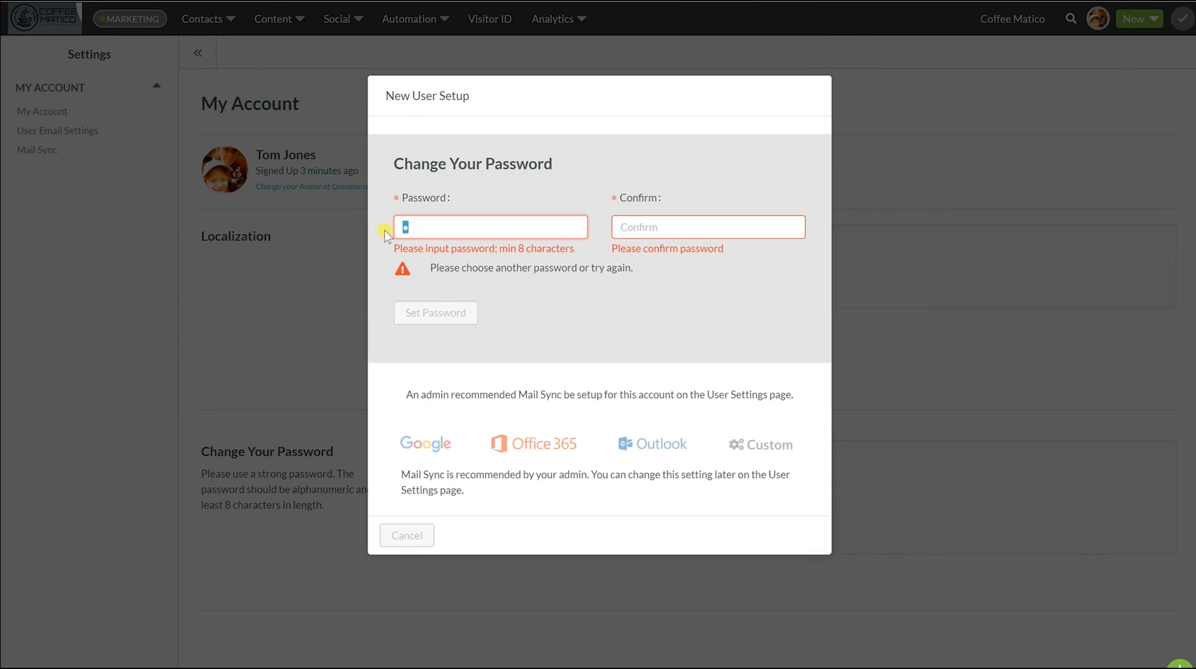
key(BackSpace)
text(••••••••••)
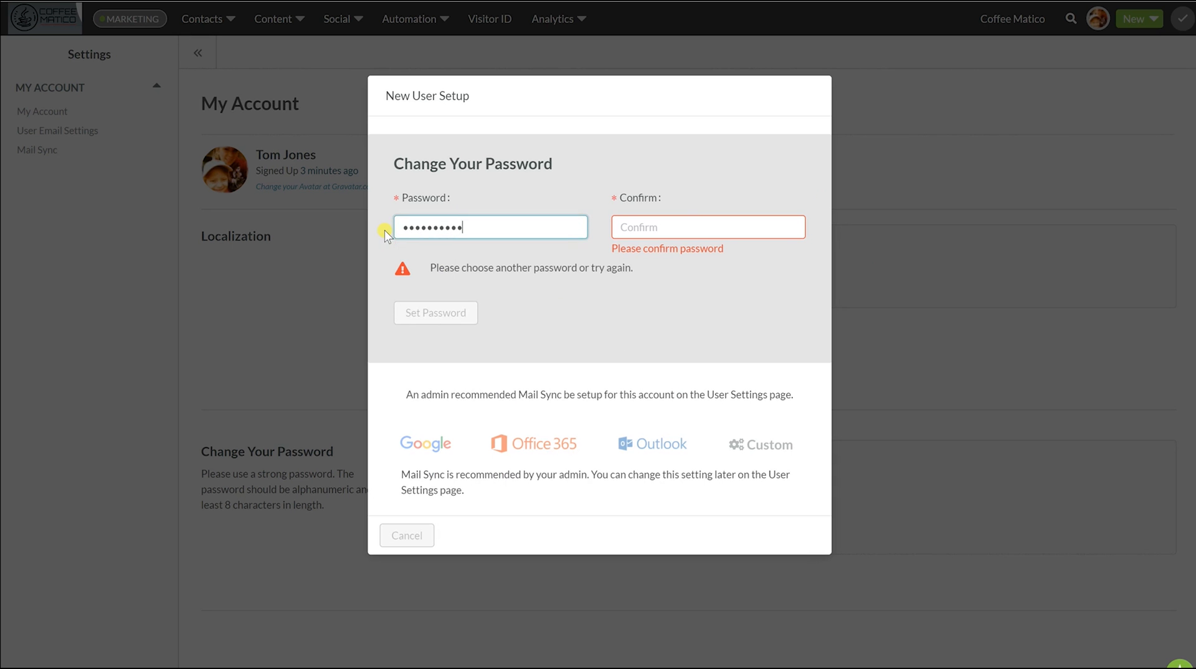
click(618, 228)
text(•••)
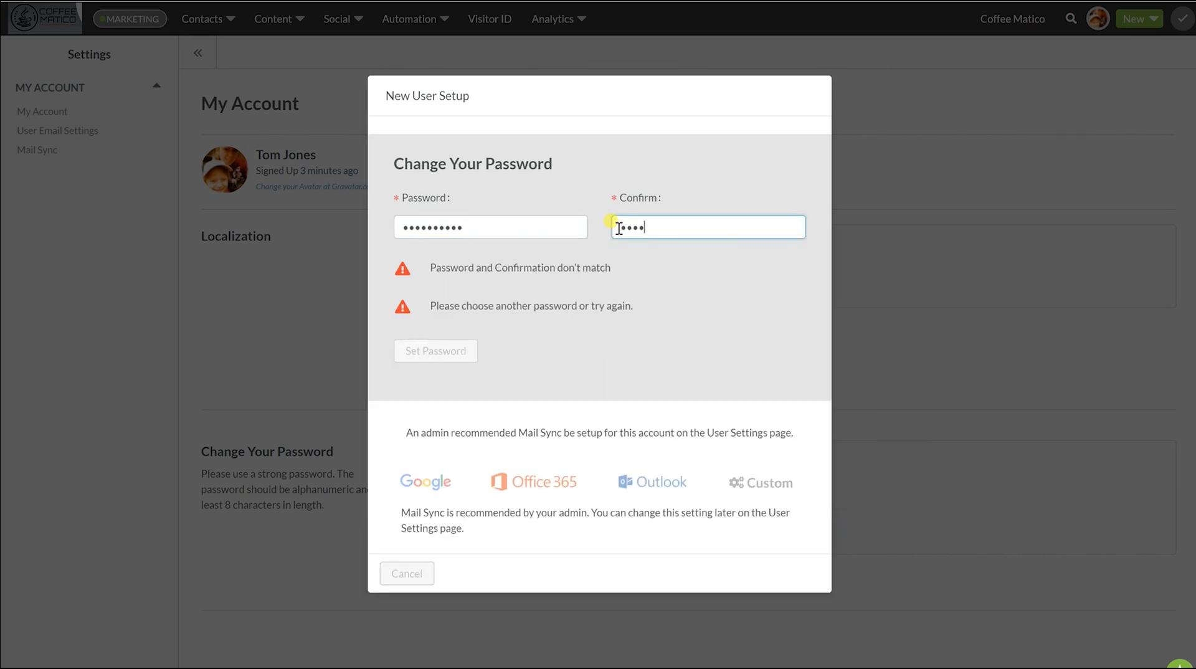
text(•••••••)
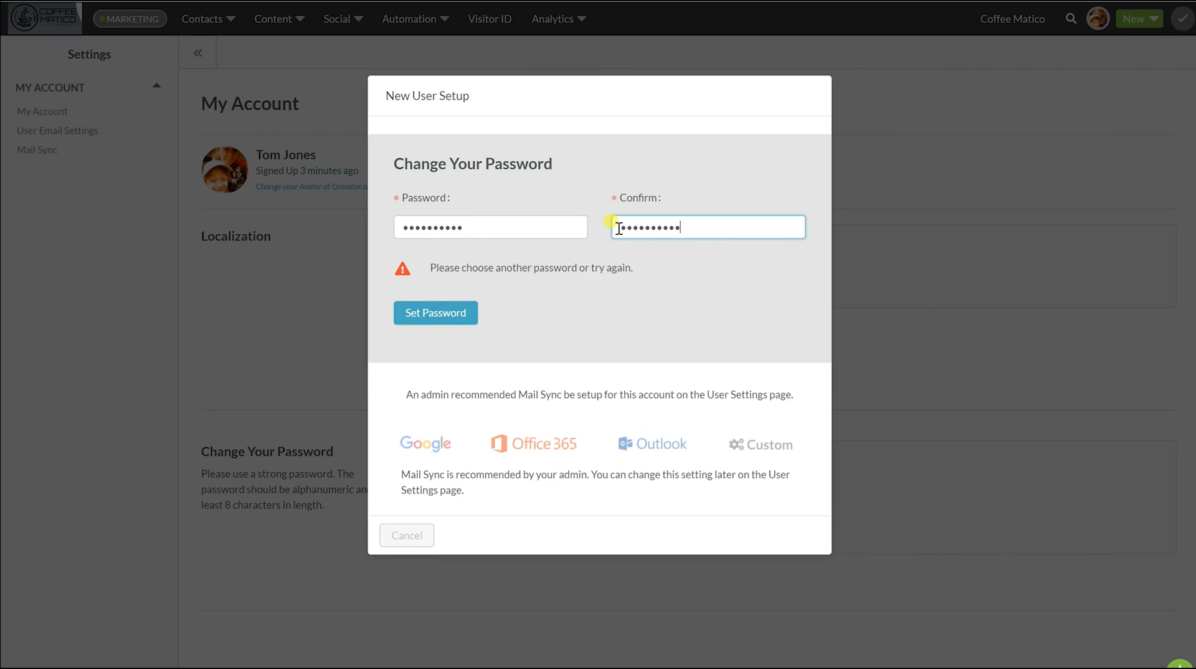
Save the new password, decline the browser's save offer, and skip Mail Sync setup
click(435, 311)
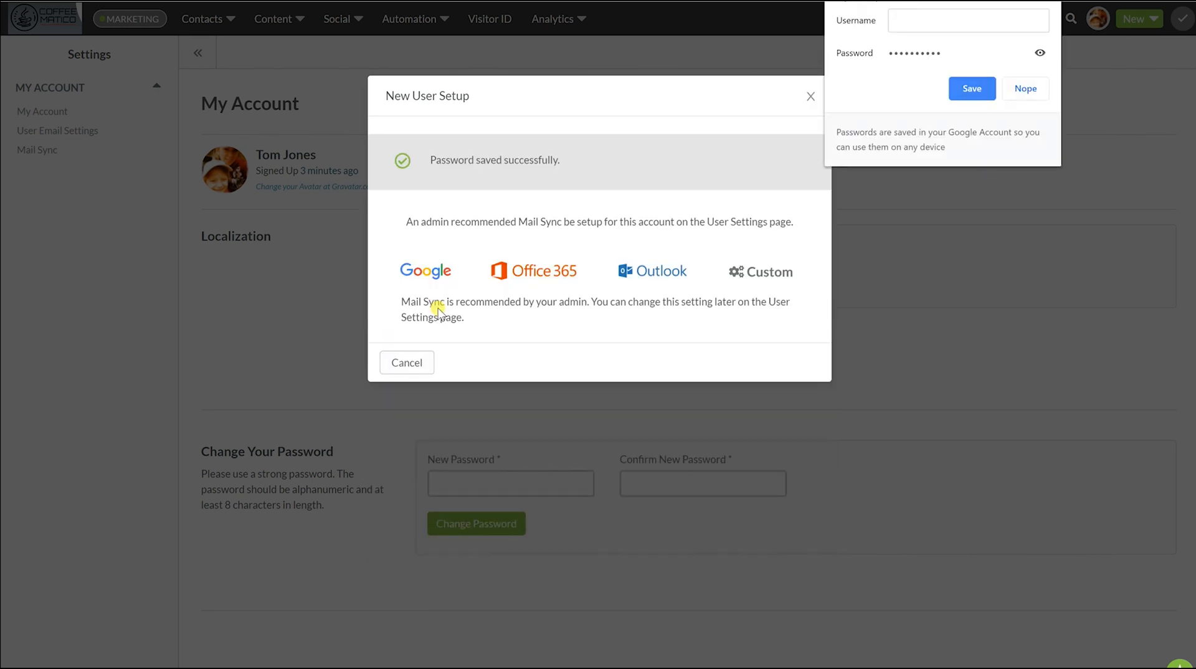
click(1026, 89)
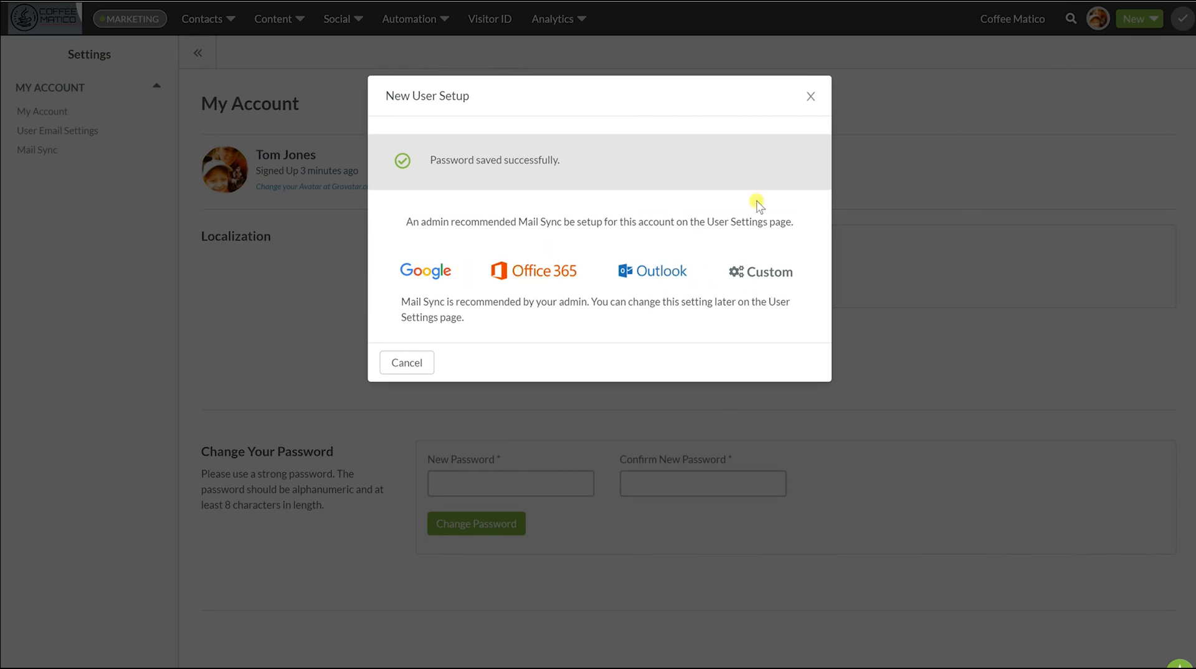
click(410, 364)
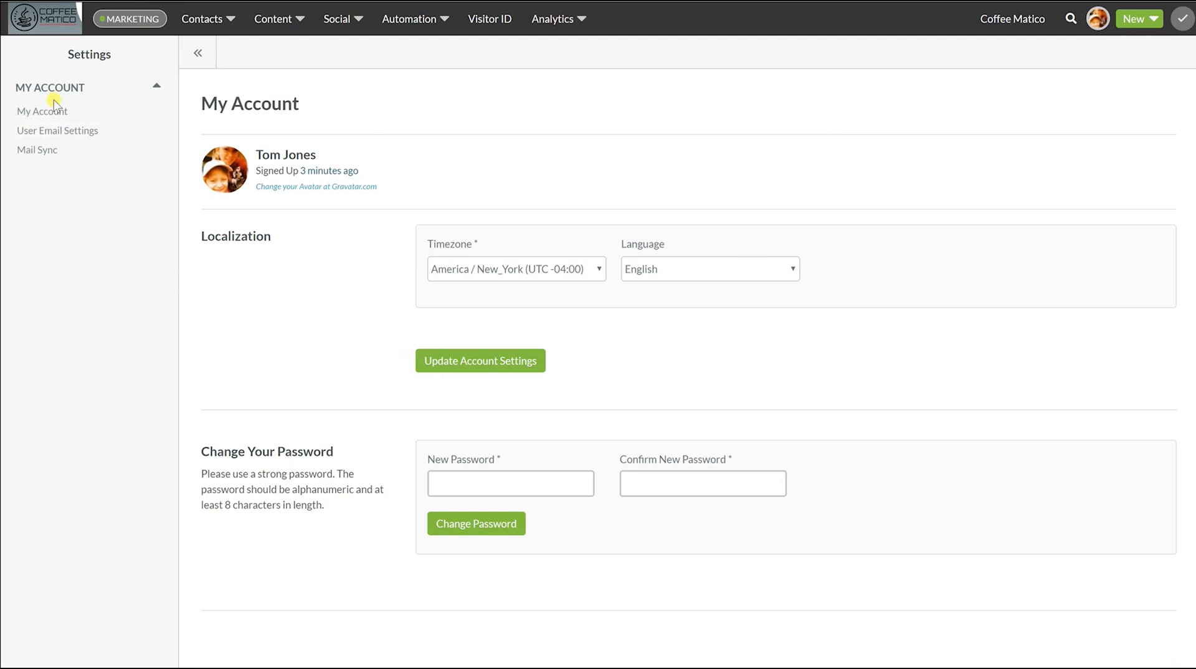
Look over the new user's dashboard stats, then log that user out
click(43, 21)
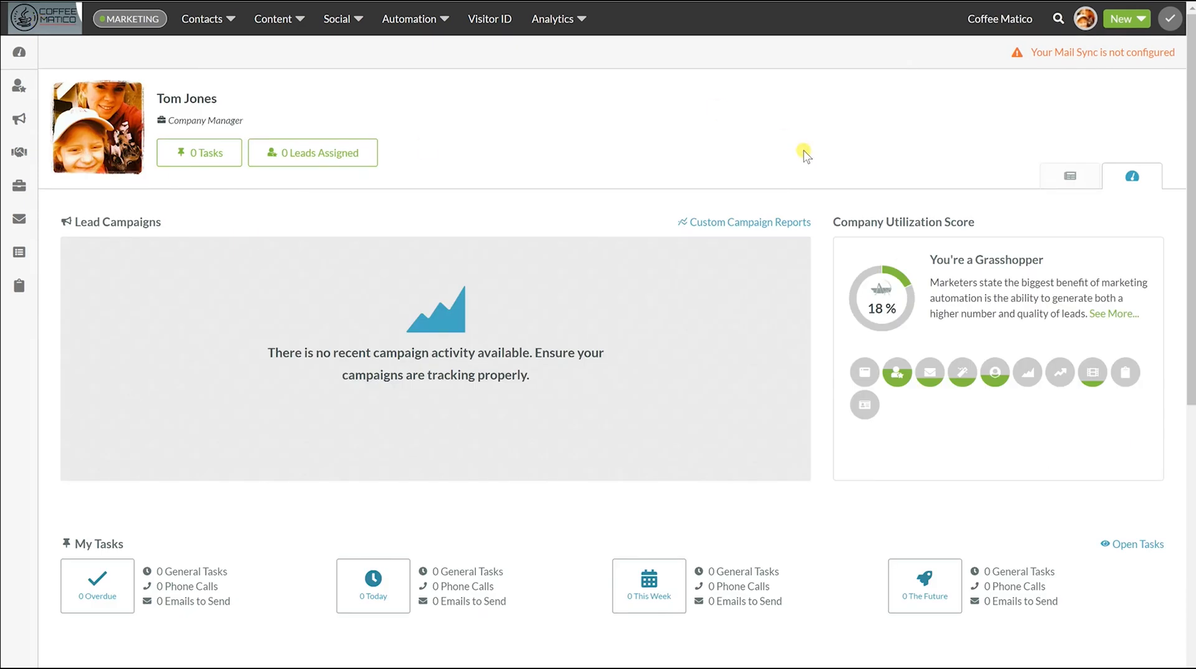
scroll(302, 448, down, 5)
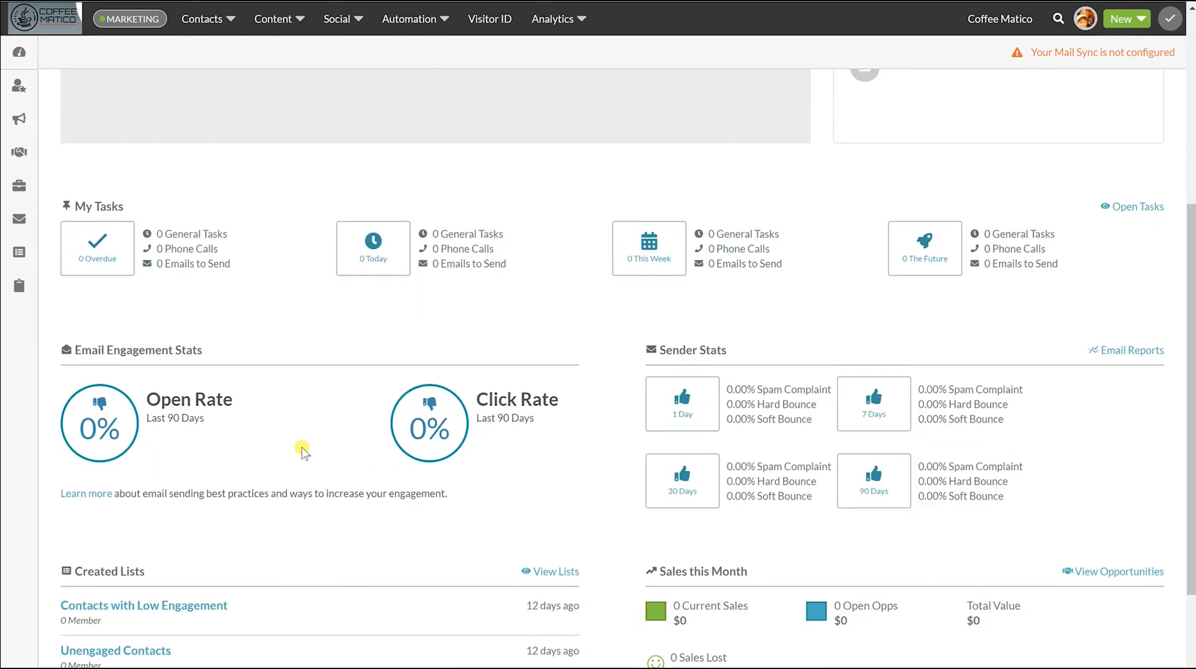
scroll(302, 451, up, 5)
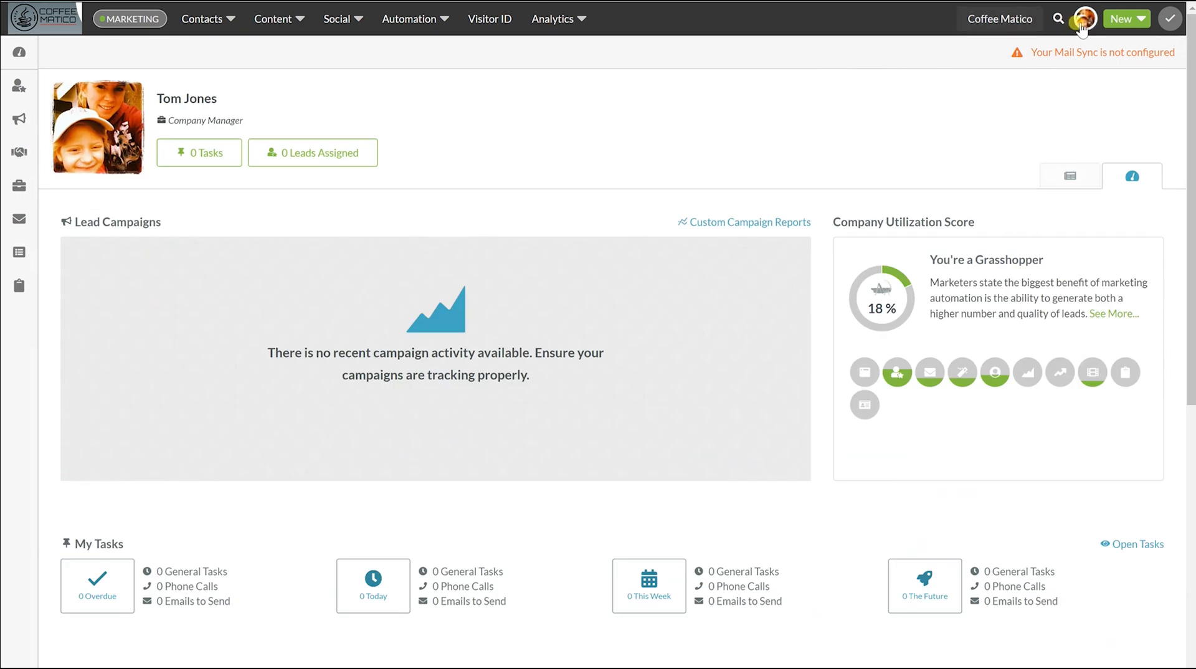
click(1083, 28)
click(1055, 149)
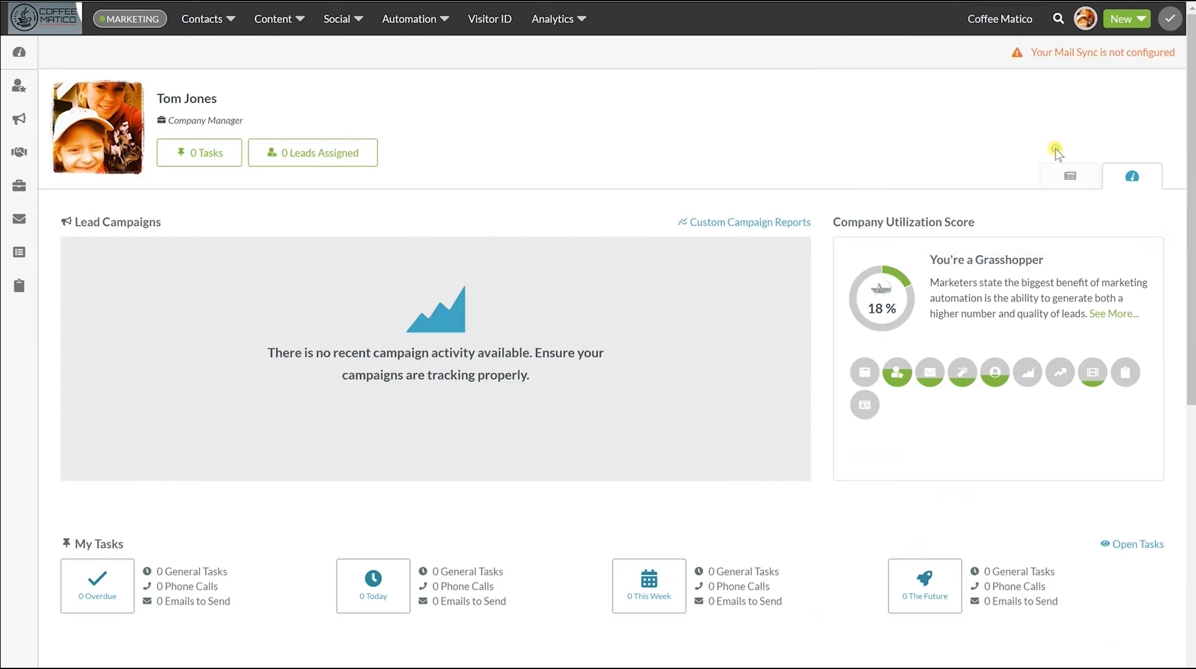
Sign in as the administrator with the saved login and open account Settings
click(549, 101)
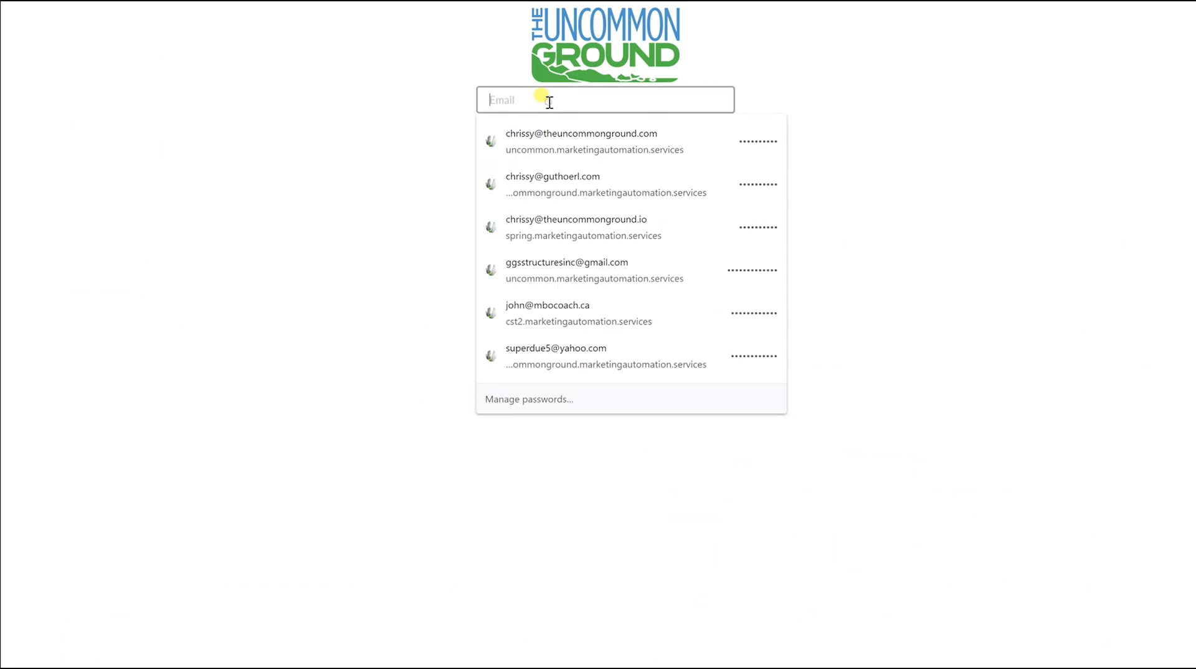
click(547, 137)
click(516, 175)
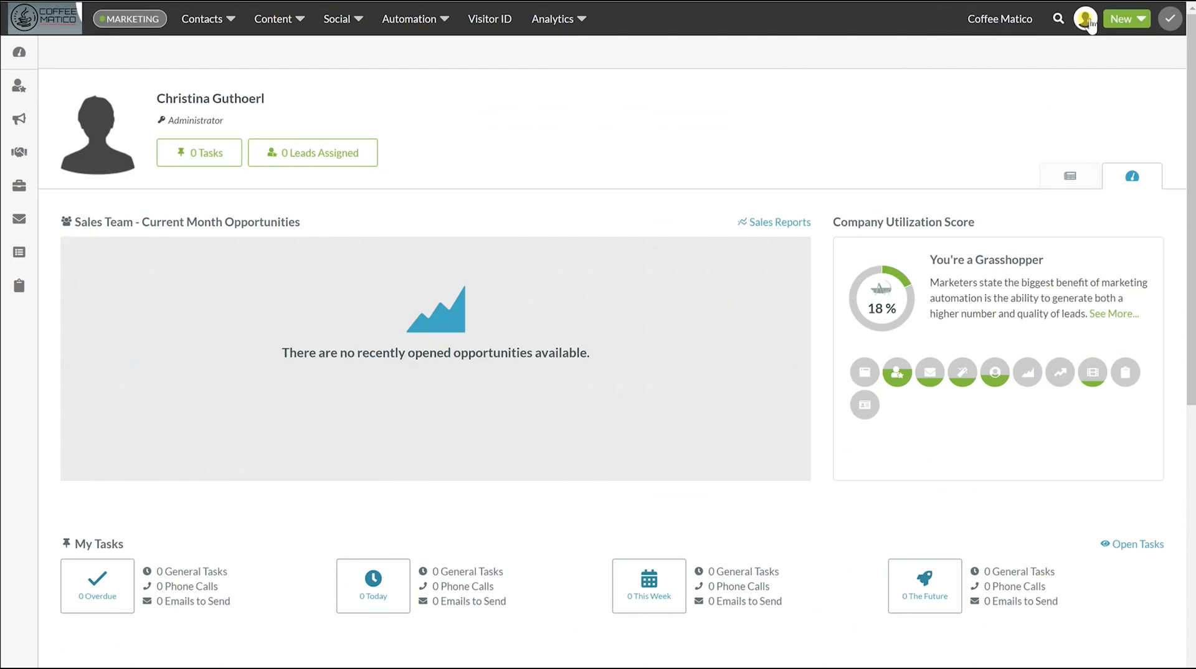
click(1086, 21)
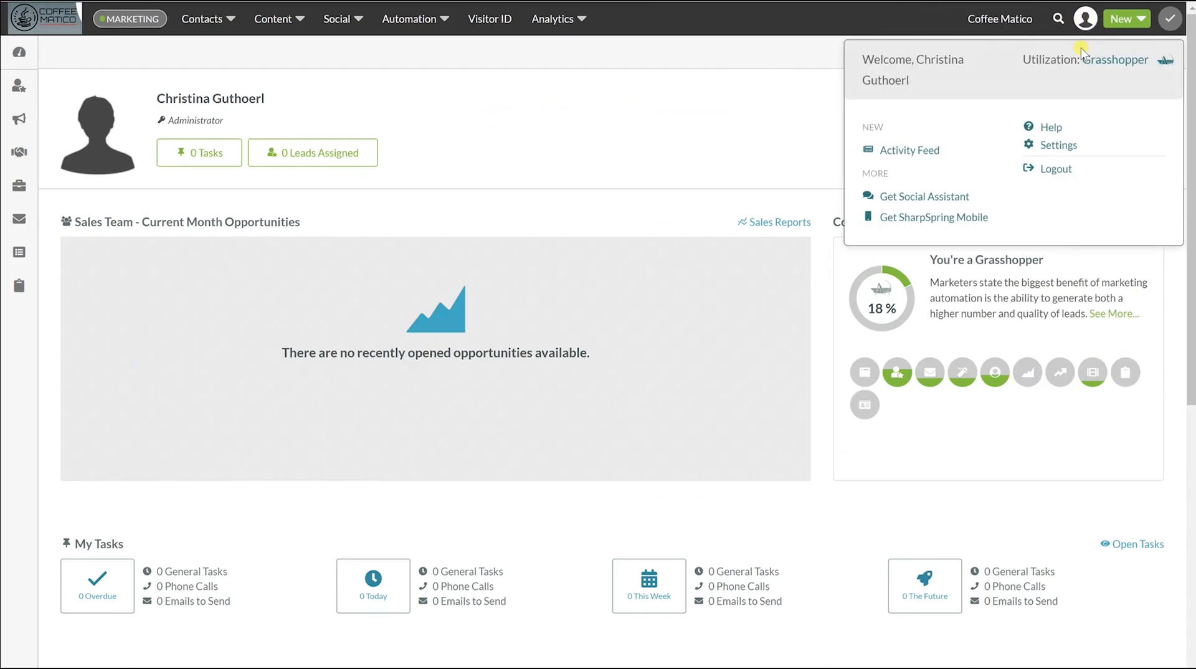
click(1057, 146)
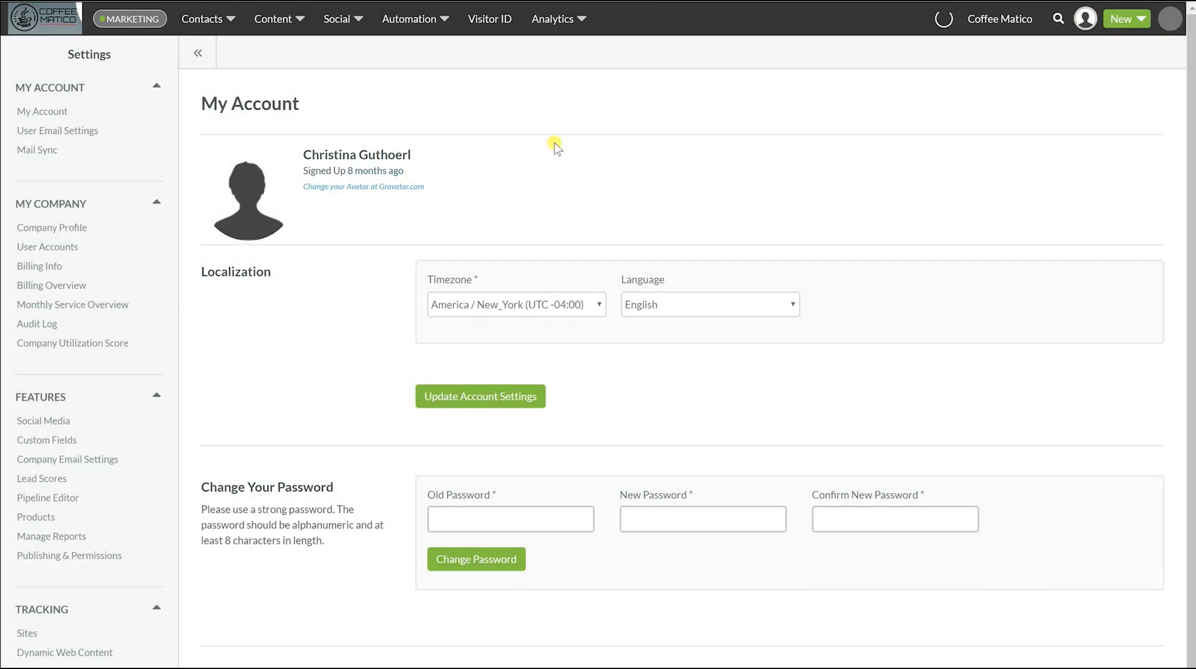
View User Accounts, then open User Email Settings and the Mail Sync page
click(33, 246)
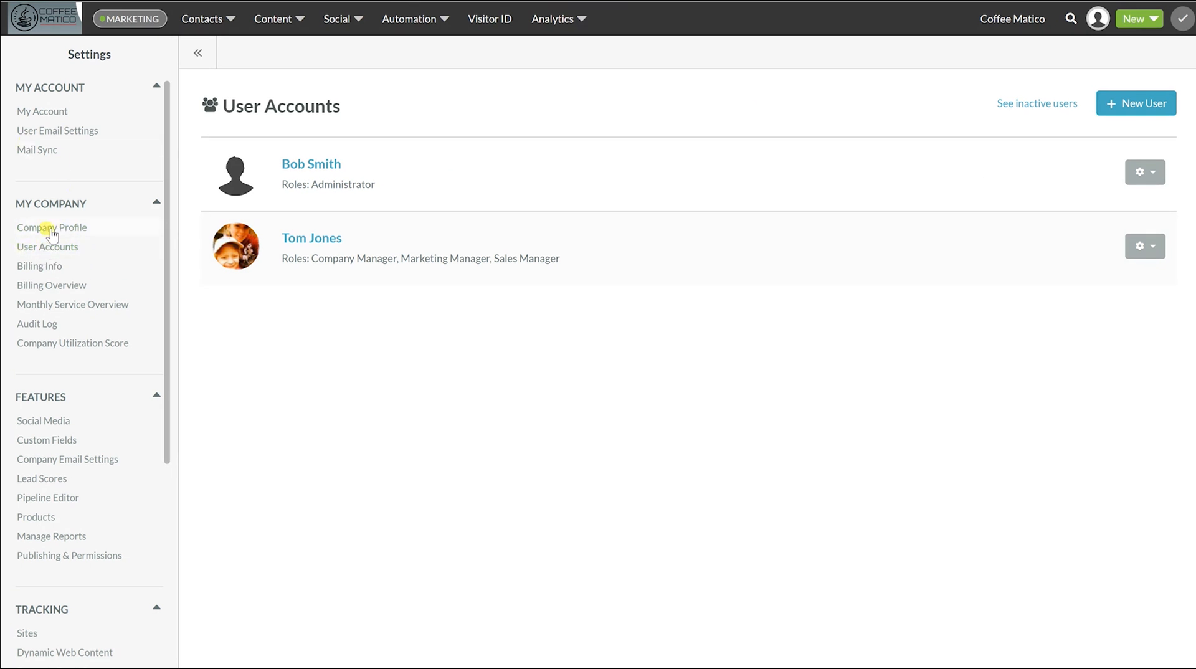
click(44, 134)
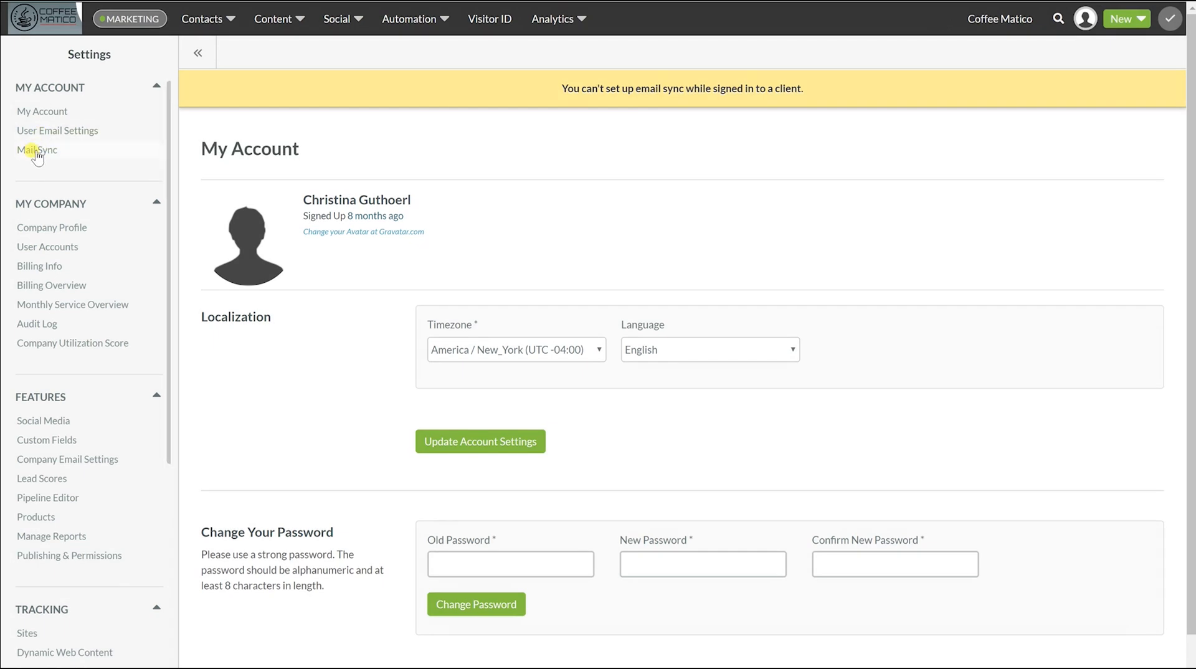
click(30, 150)
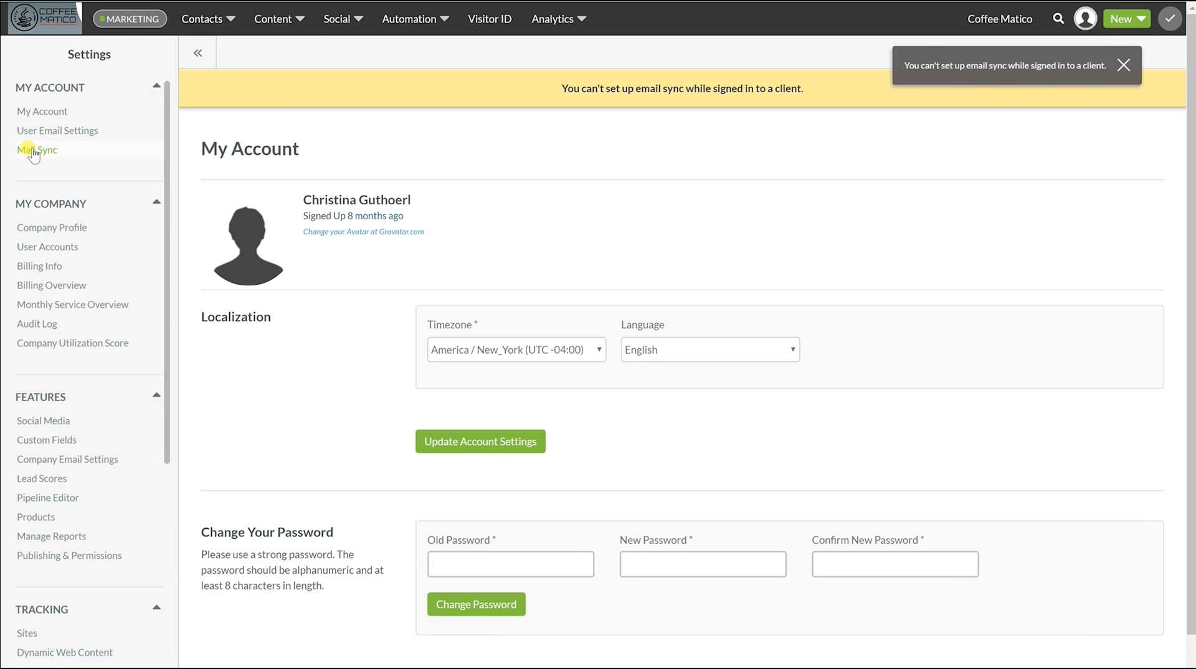
Review the Company Profile page down to email syncing (prevented between employees) and lead scores (non-decayed events)
click(33, 229)
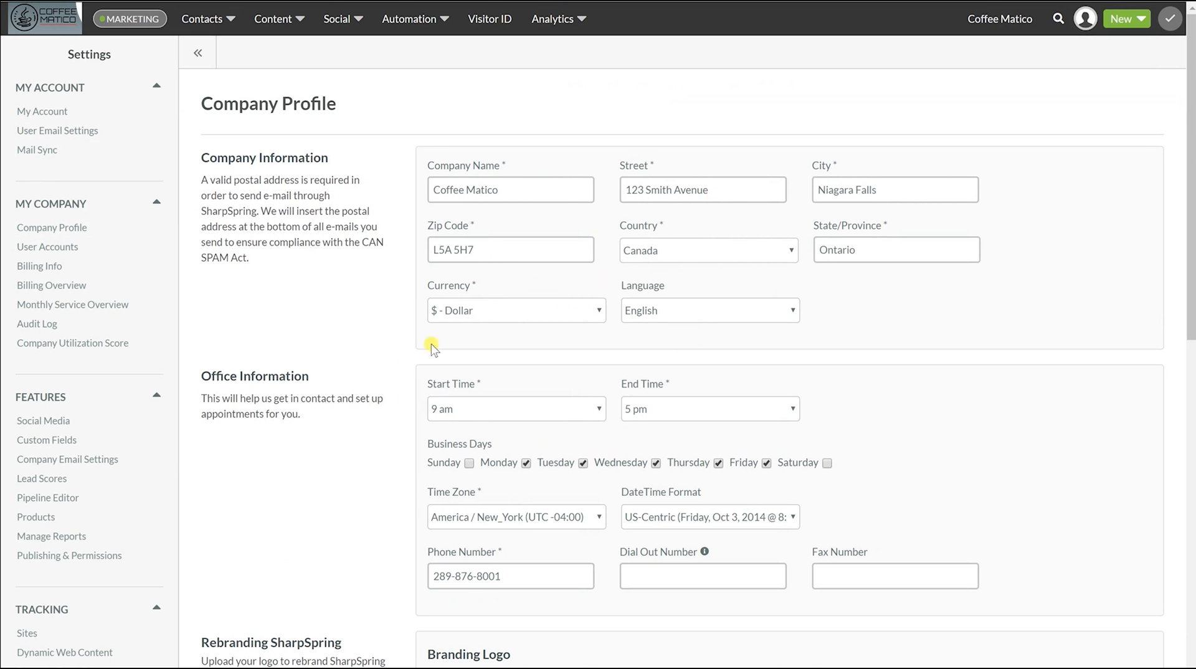
scroll(361, 347, down, 3)
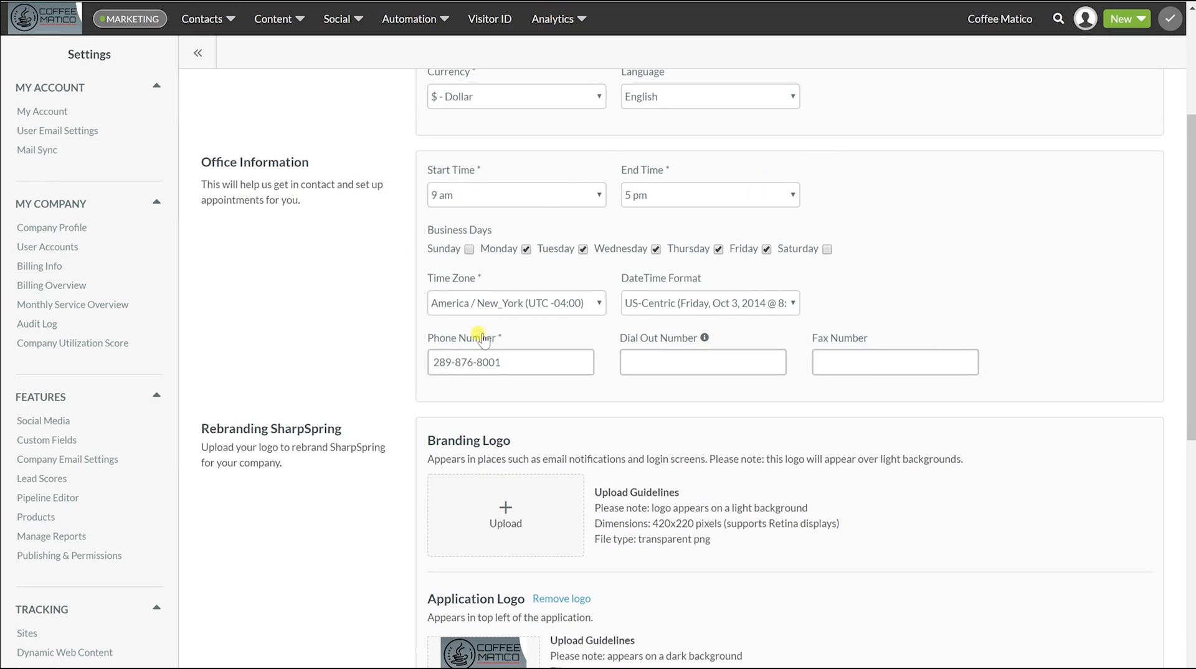
scroll(248, 299, down, 4)
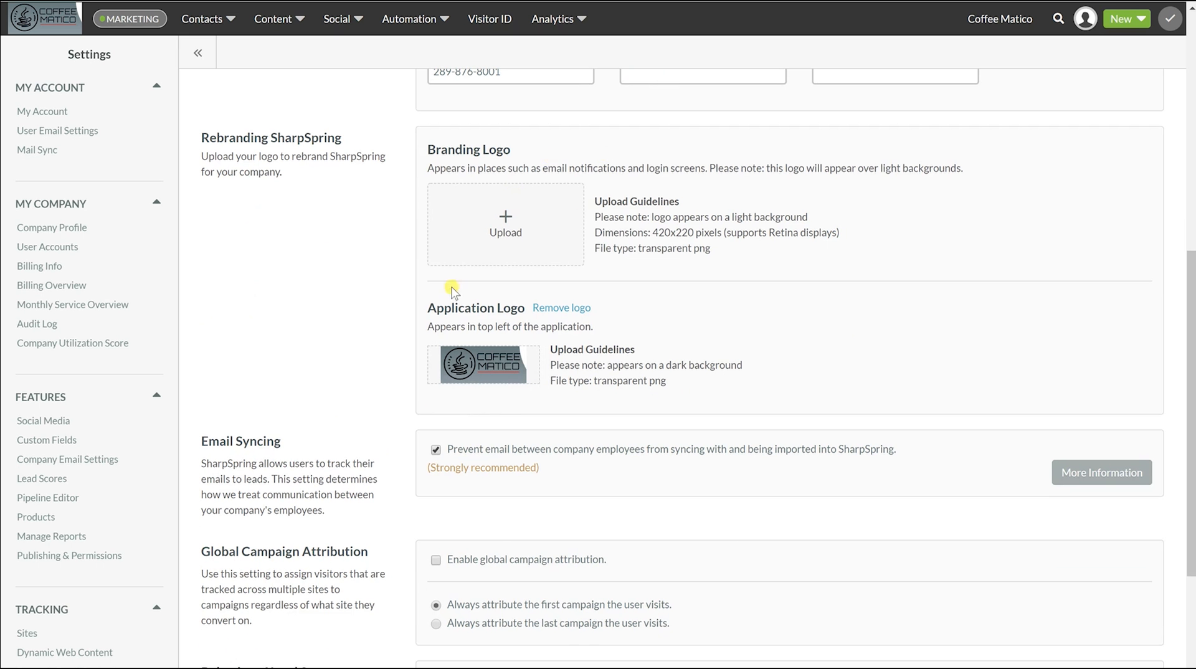
scroll(399, 255, down, 2)
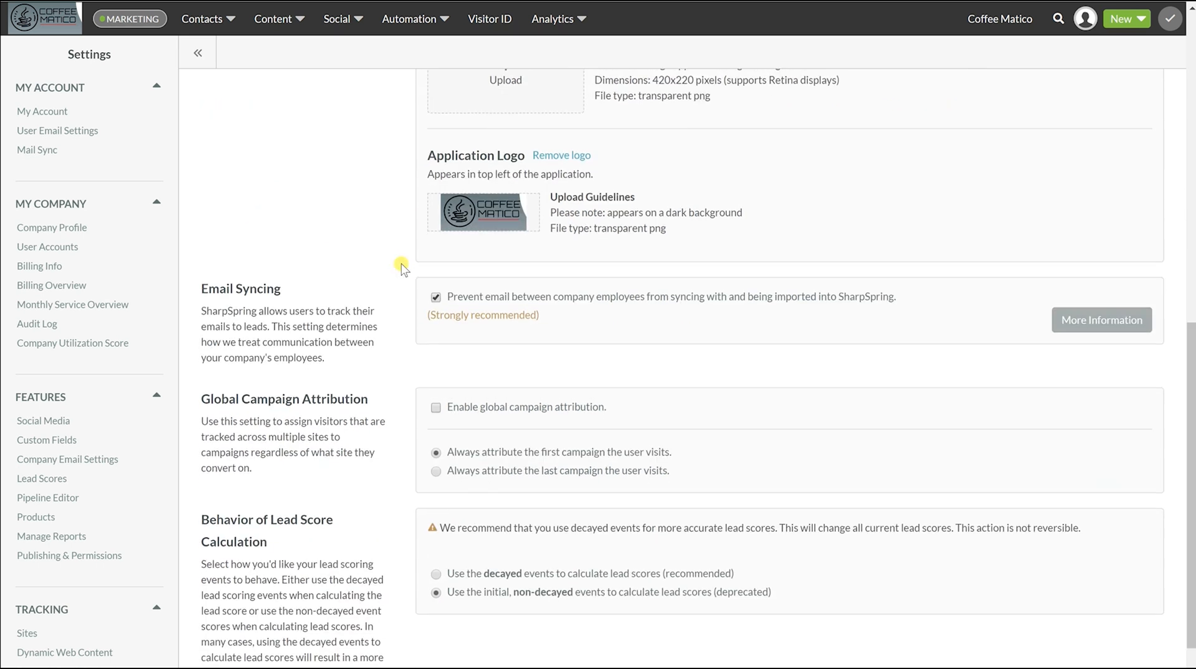
scroll(401, 268, down, 1)
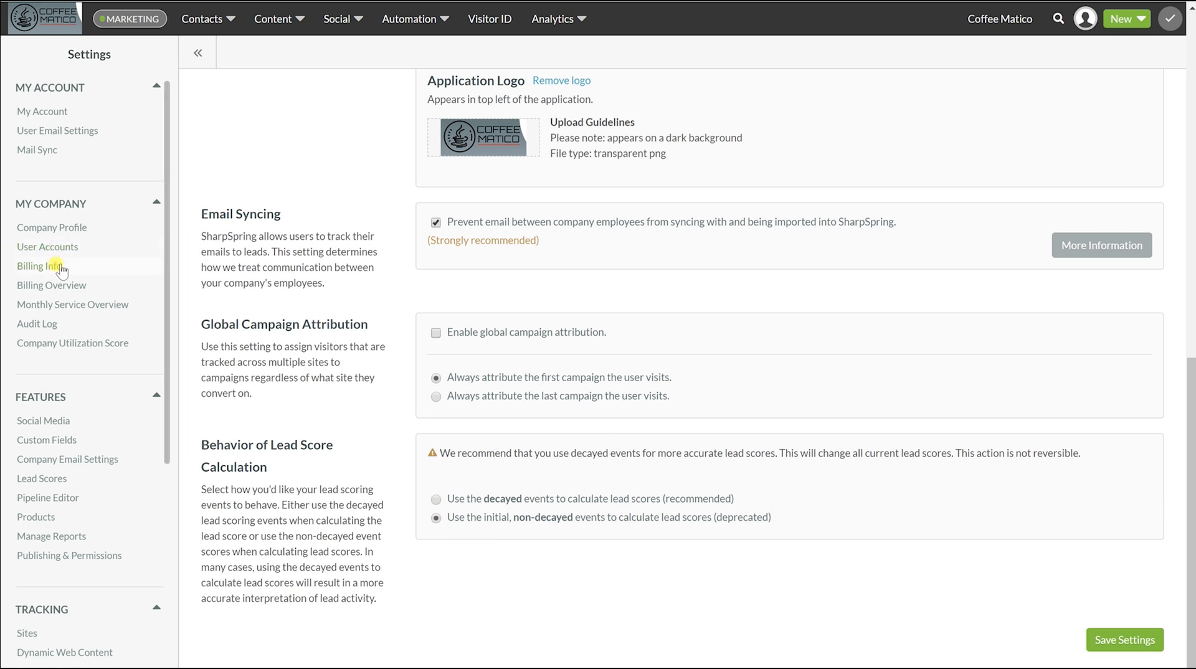
scroll(38, 374, down, 2)
scroll(38, 373, down, 1)
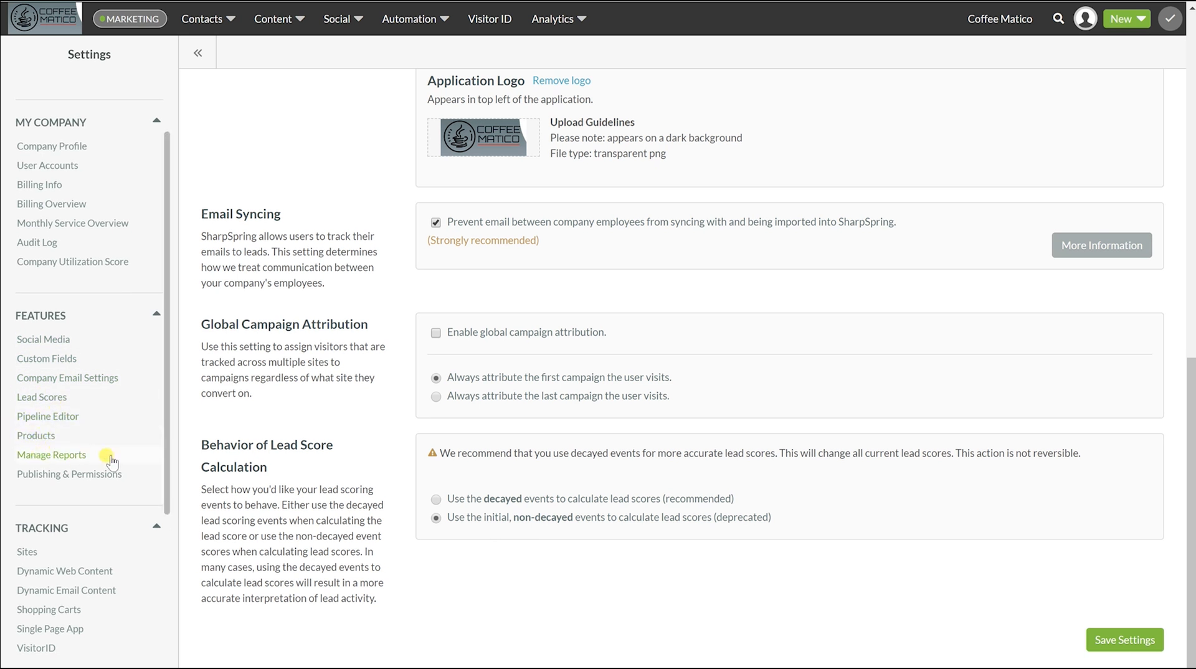
In Publishing & Permissions, enable approval for social posting and bulk email sending
click(90, 474)
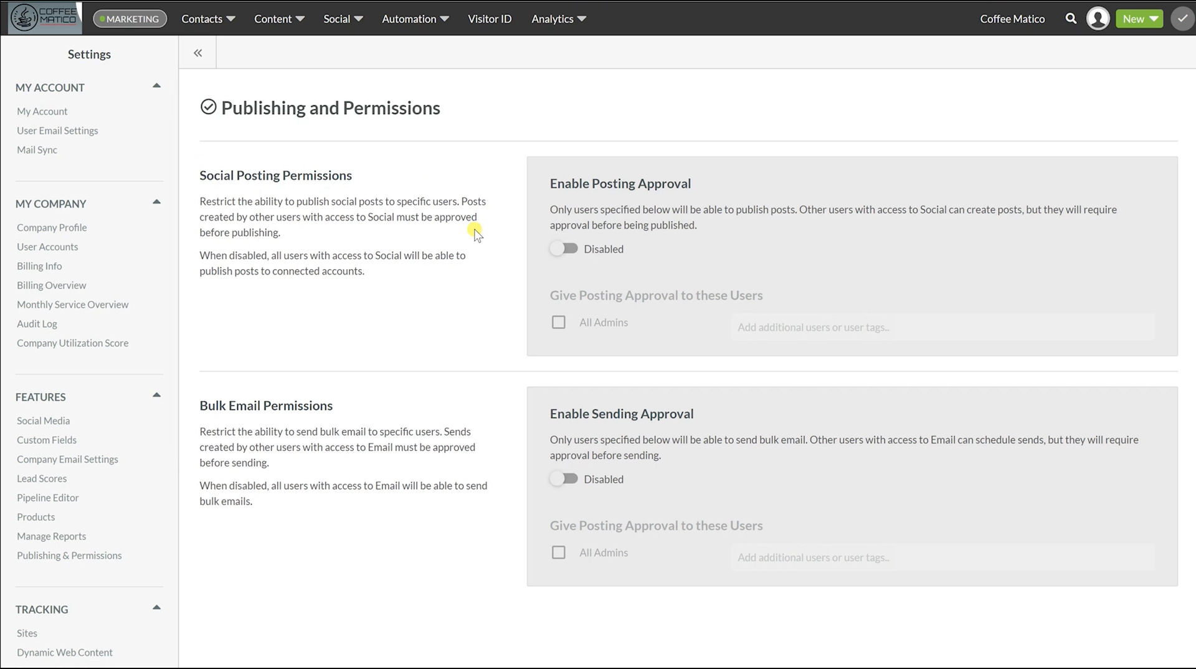
click(556, 251)
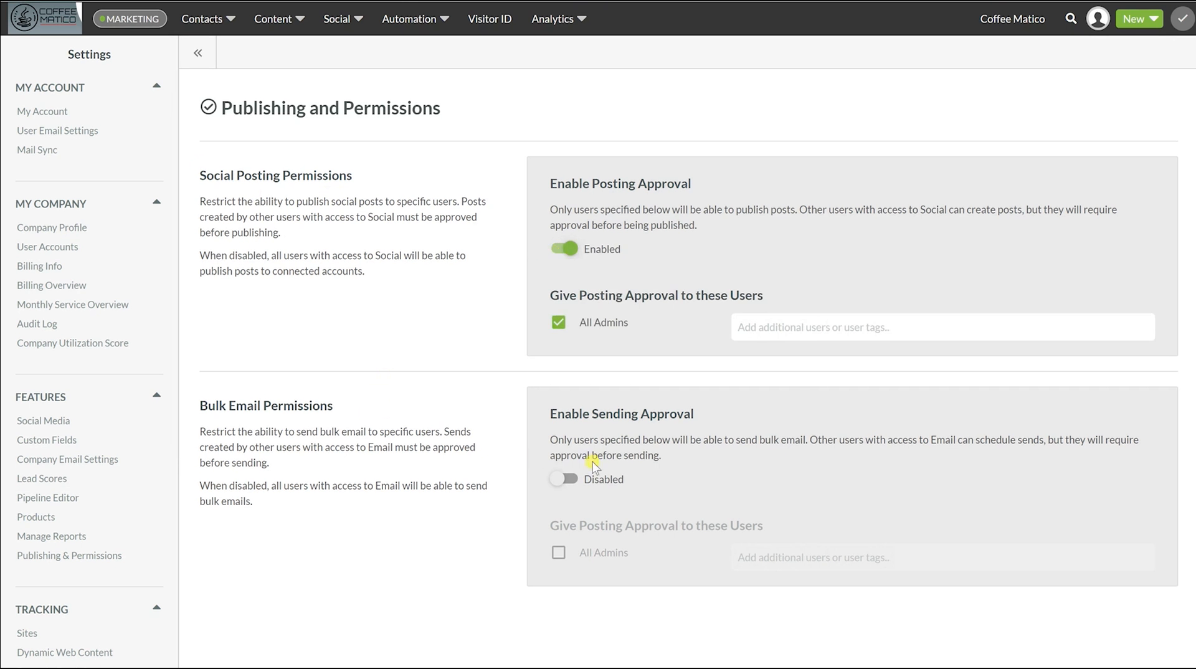
click(559, 481)
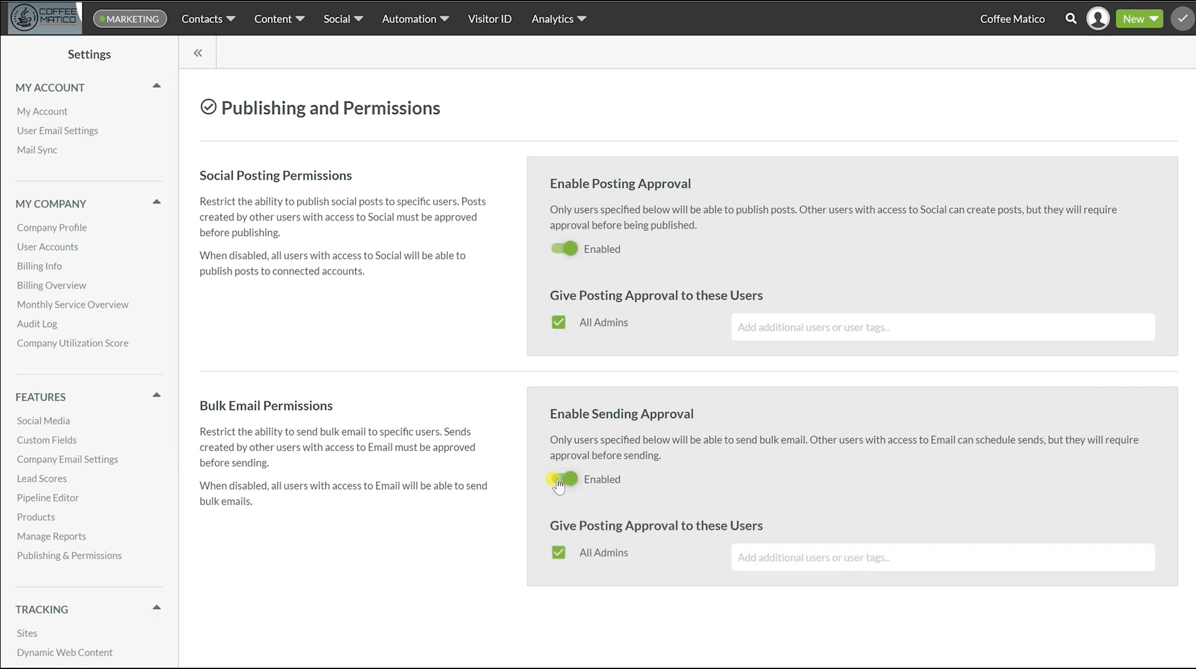
Disable both approvals again, entering 'confirm' to disable social publishing permissions
click(558, 483)
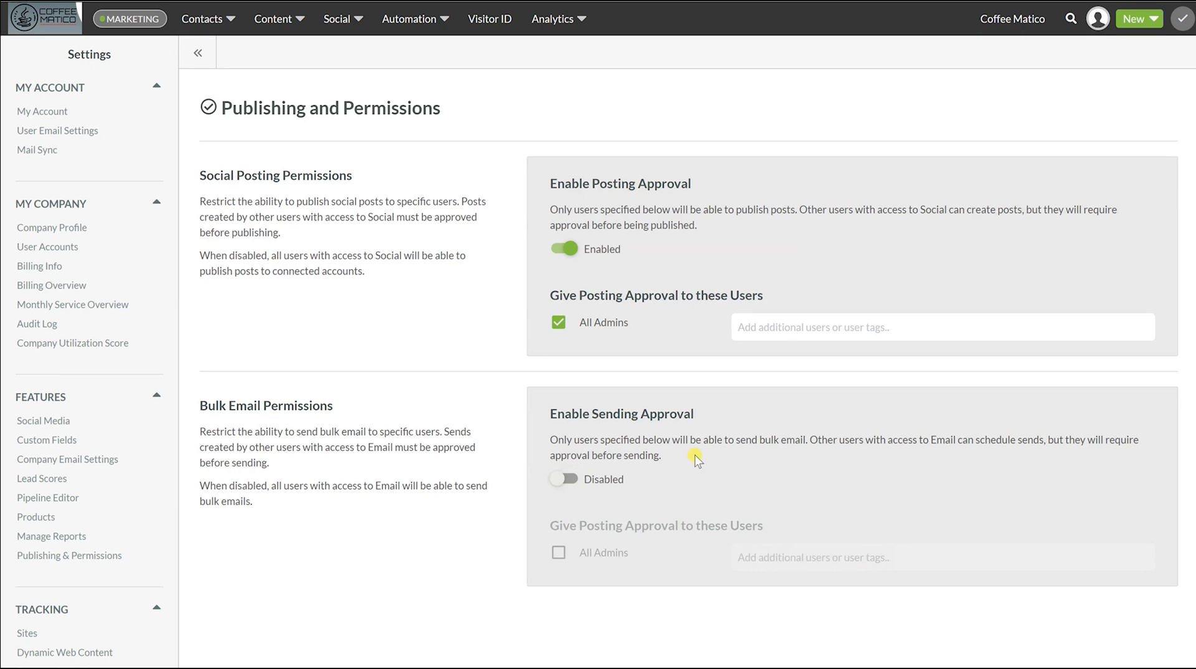
click(564, 249)
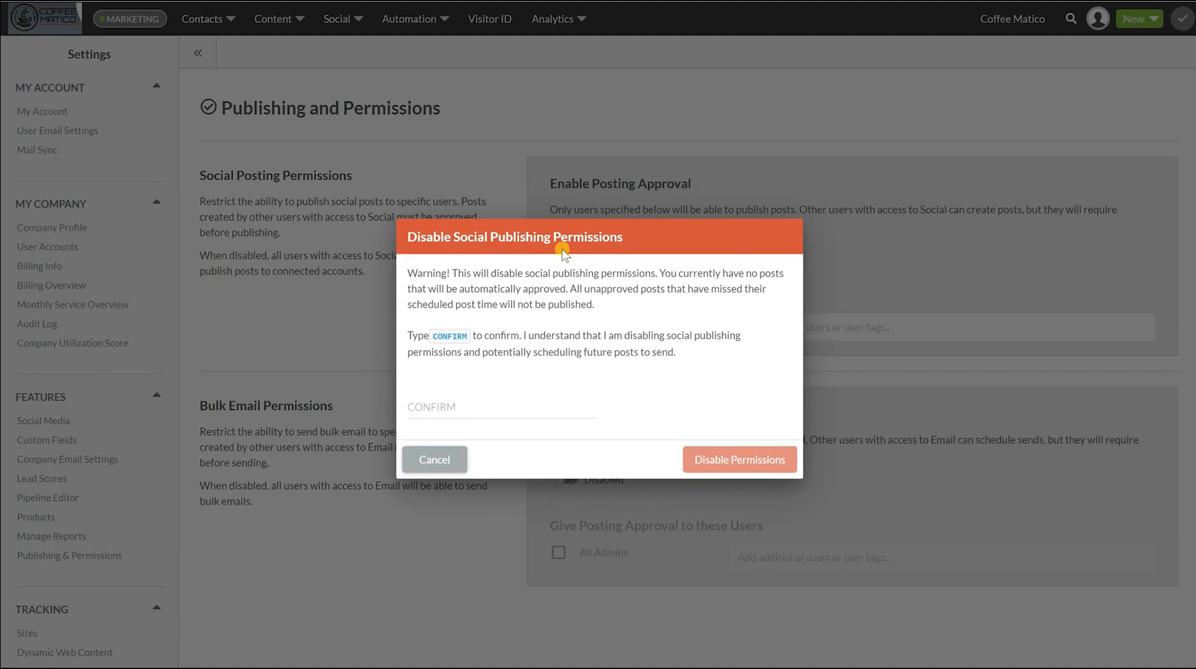
click(432, 410)
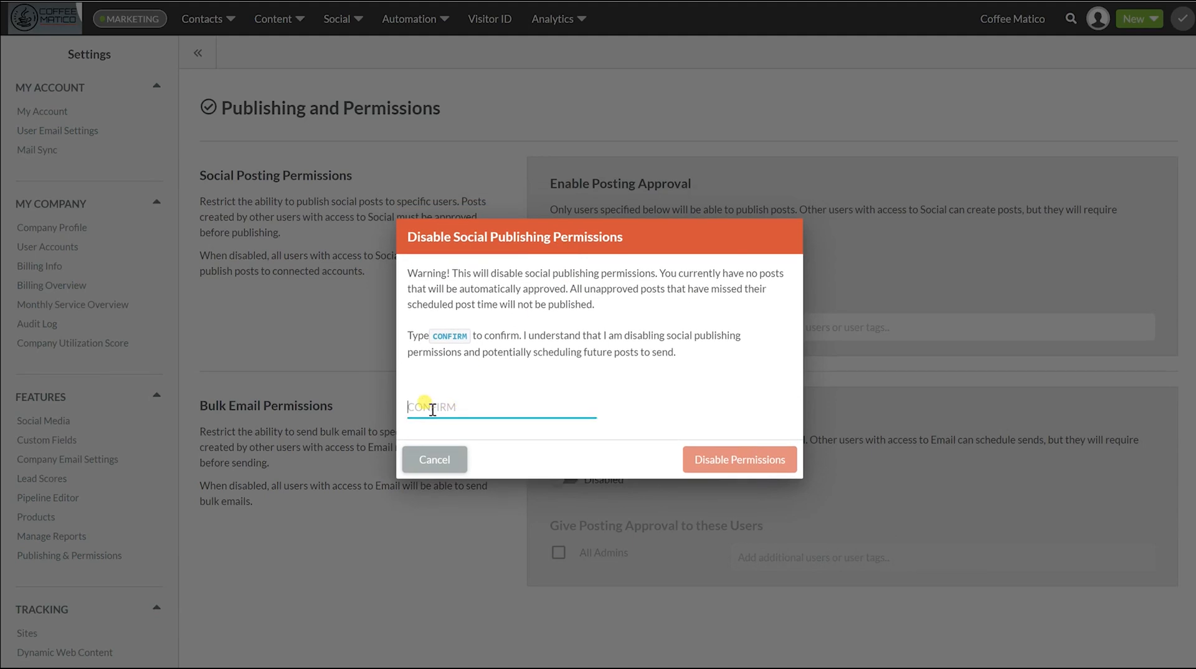
text(confirm)
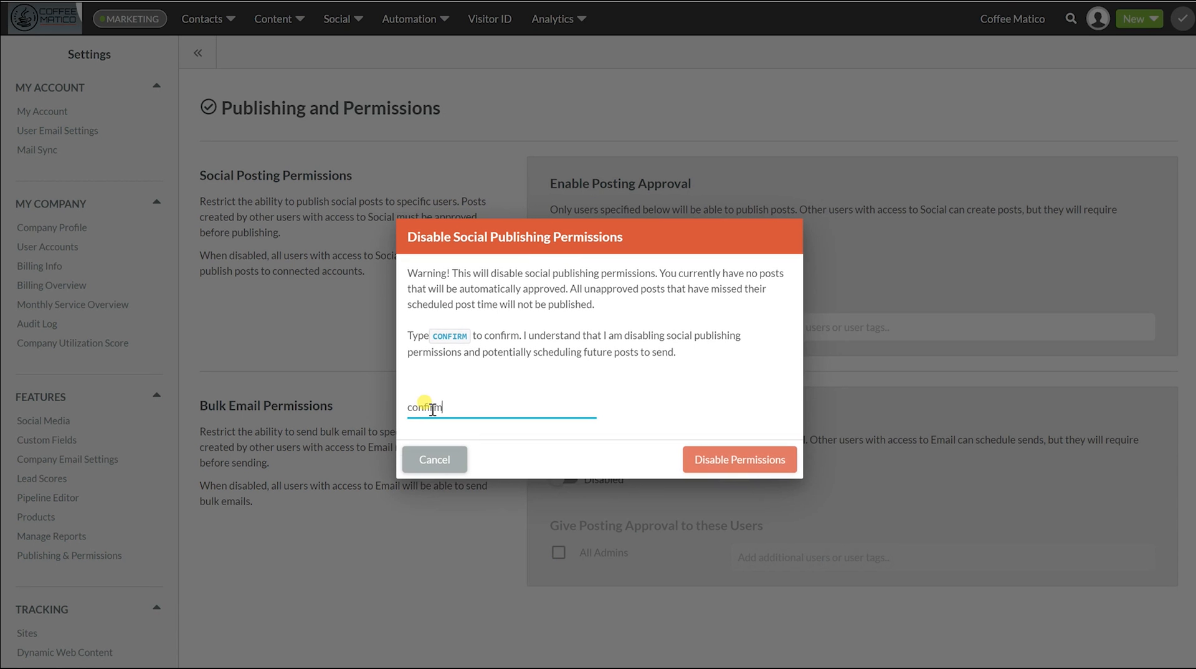
click(708, 466)
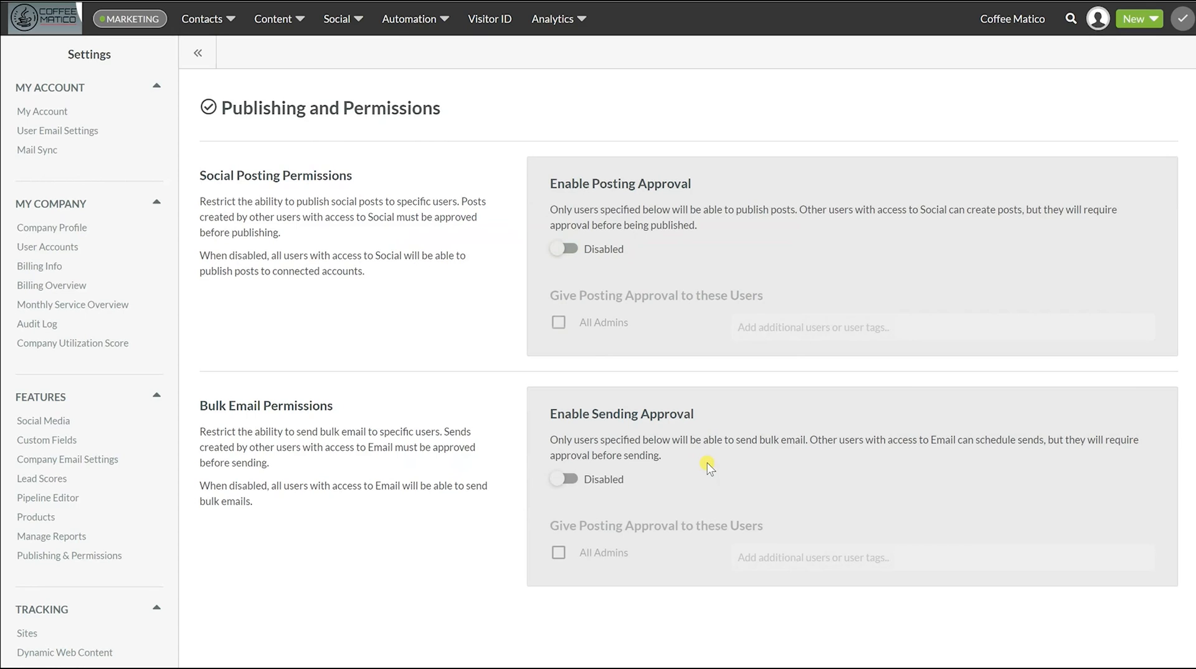
Return to the main dashboard via the Coffee Matico logo, showing an 18% Company Utilization Score
scroll(28, 461, down, 5)
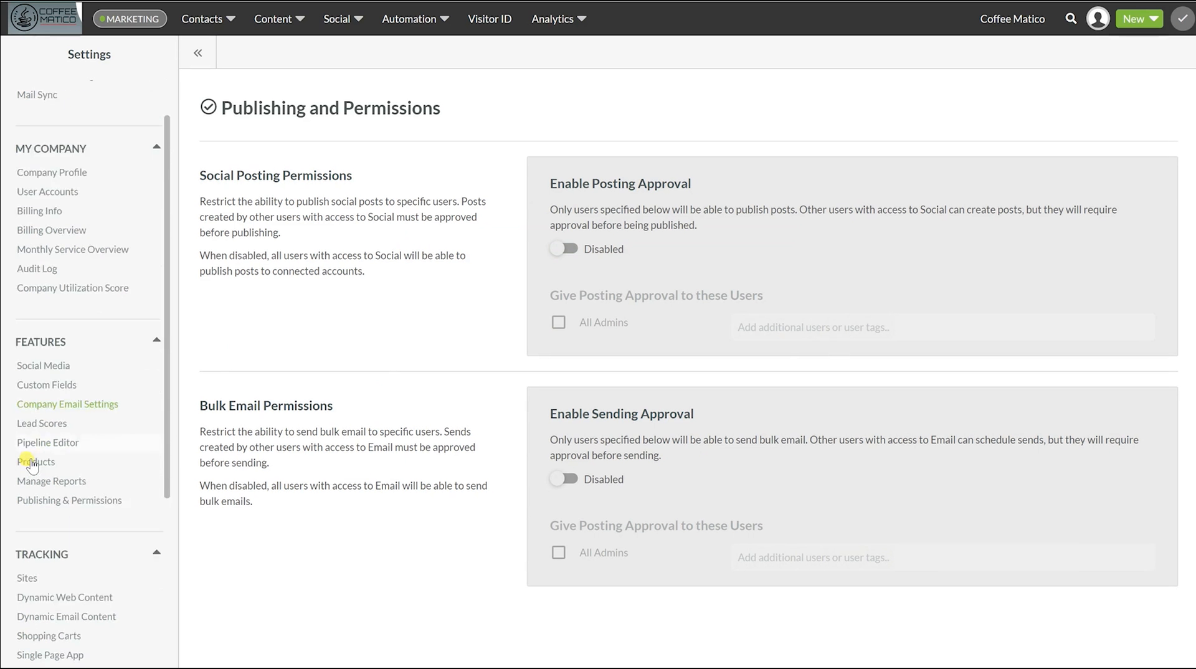
scroll(31, 461, down, 1)
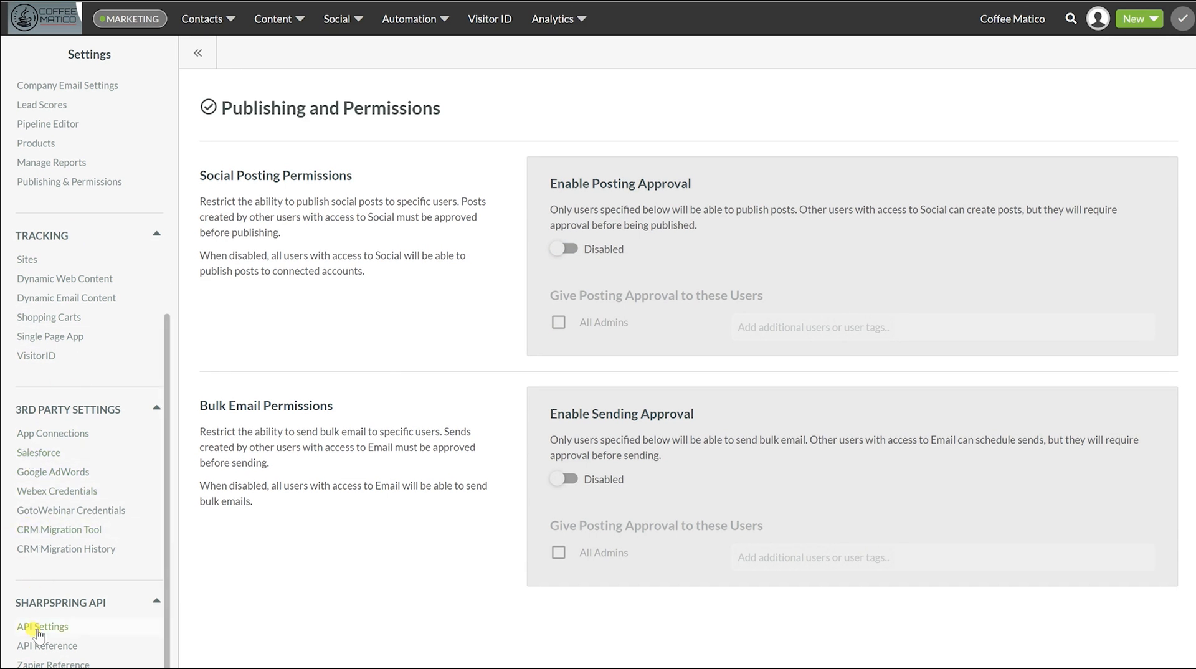
scroll(38, 634, up, 6)
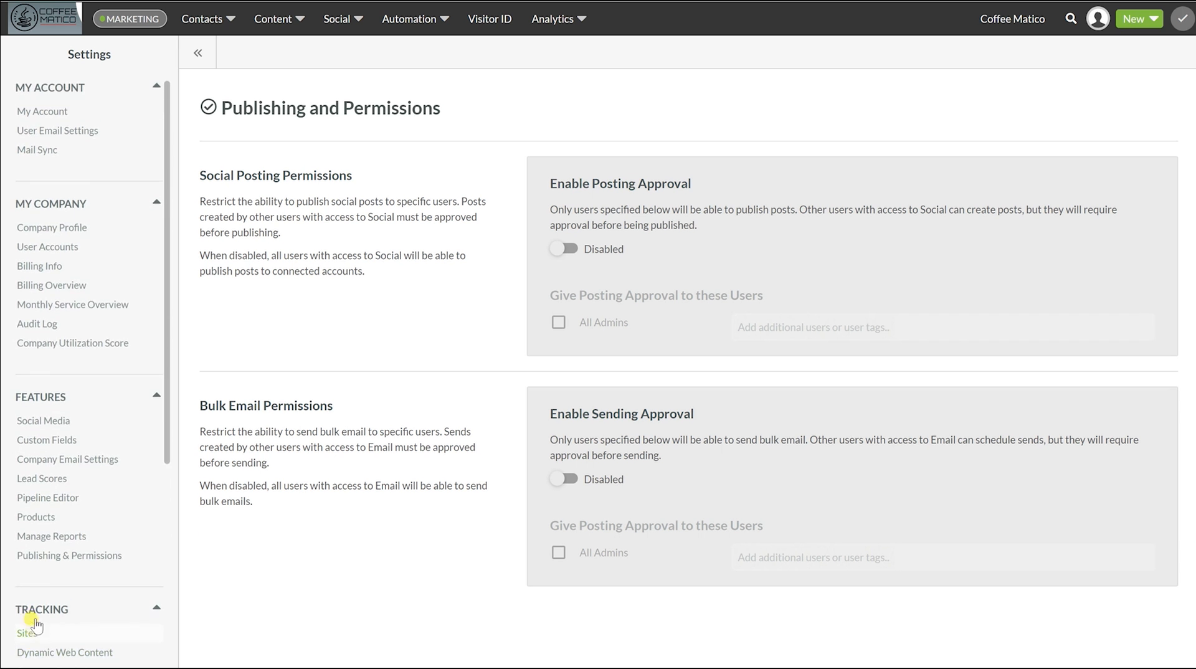
click(40, 24)
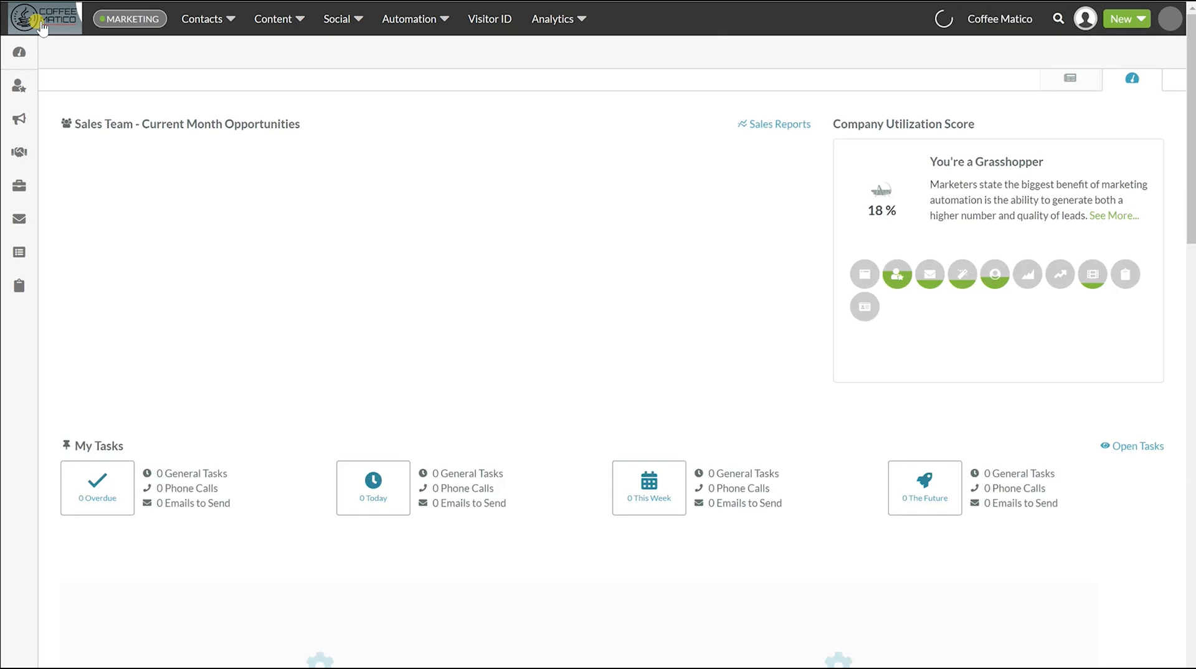